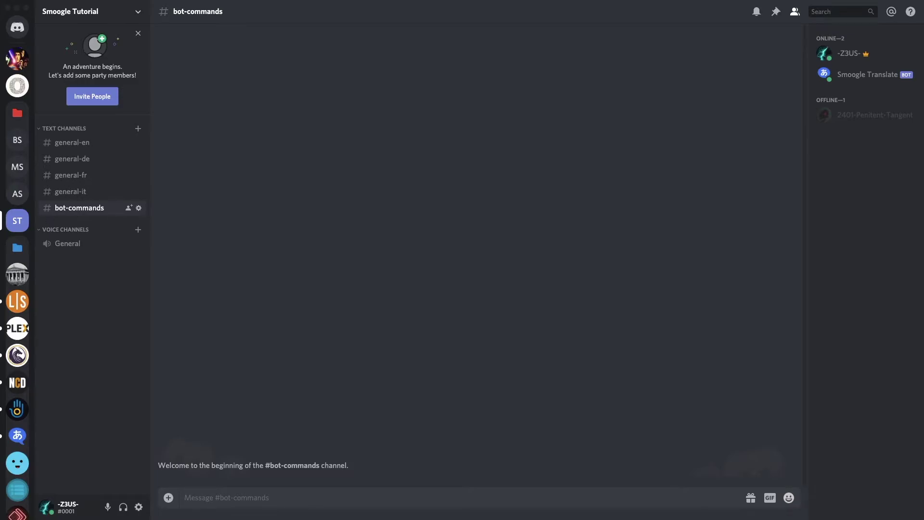
# - Send the command "tr?autoall de #general-en" in the bot-commands channel to auto-translate general-en into German
pyautogui.click(373, 207)
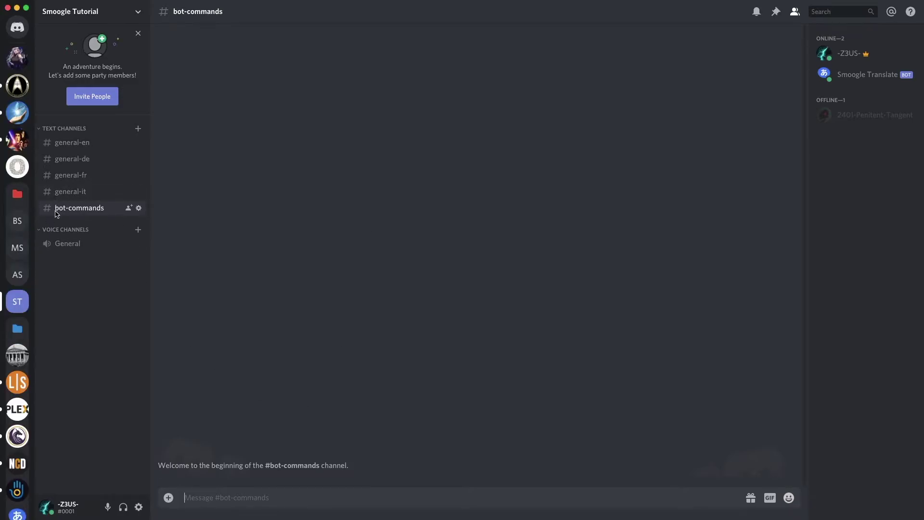
pyautogui.click(249, 501)
pyautogui.write('tr?autoall de #')
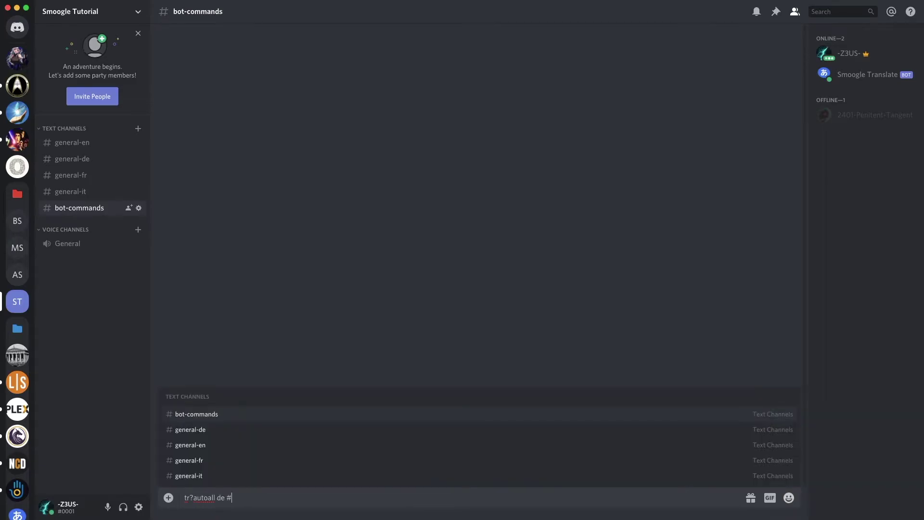
pyautogui.press('Down')
pyautogui.press('Down')
pyautogui.press('Return')
pyautogui.press('Return')
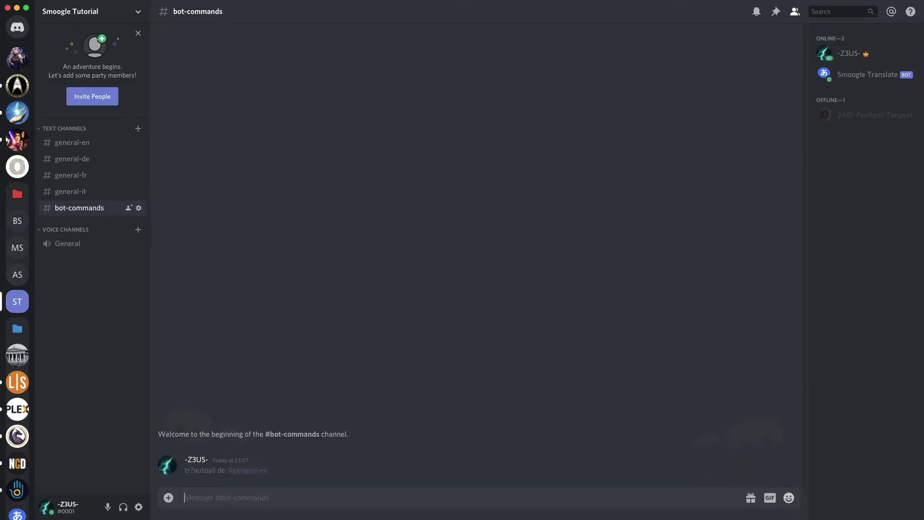
# - Send "tr?autoall fr #general-en" to turn on automatic French translation for the general-en channel
pyautogui.write('tr?a')
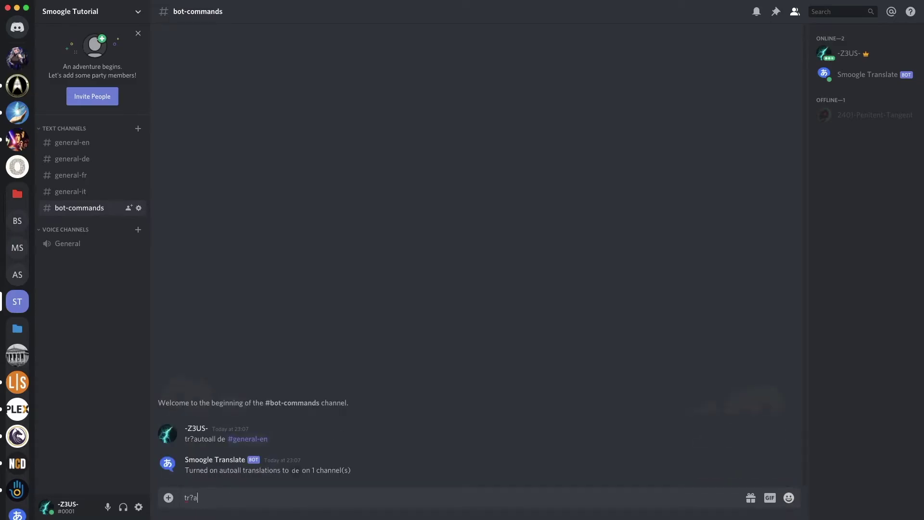
pyautogui.write('utoall fr #gen')
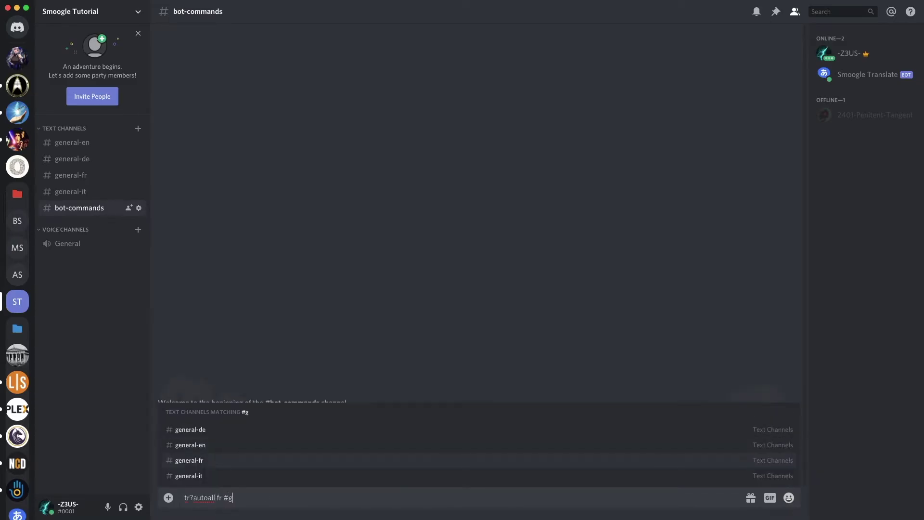
pyautogui.press('Return')
pyautogui.press('Return')
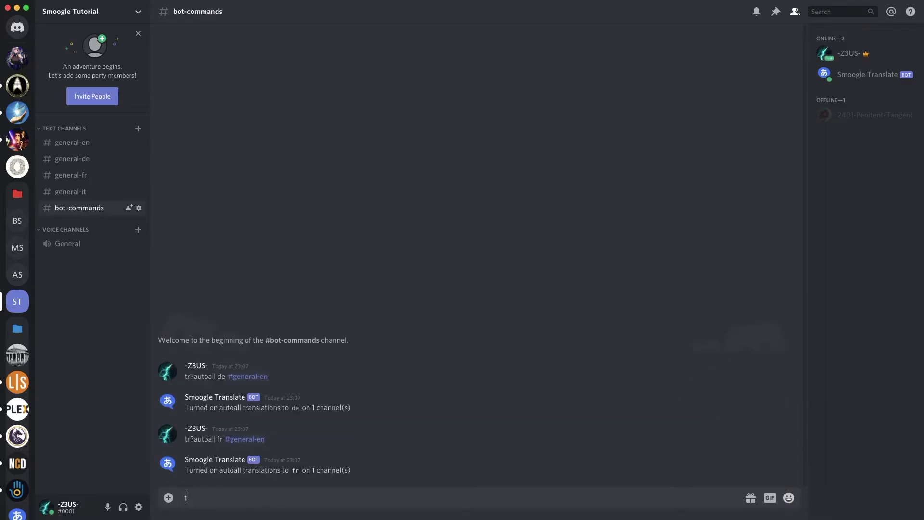
# - Send "tr?autoall it #general-en" to turn on automatic Italian translation for the general-en channel
pyautogui.write('tr?autoall #')
pyautogui.press('BackSpace')
pyautogui.write('it #')
pyautogui.press('Down')
pyautogui.press('Return')
pyautogui.press('Return')
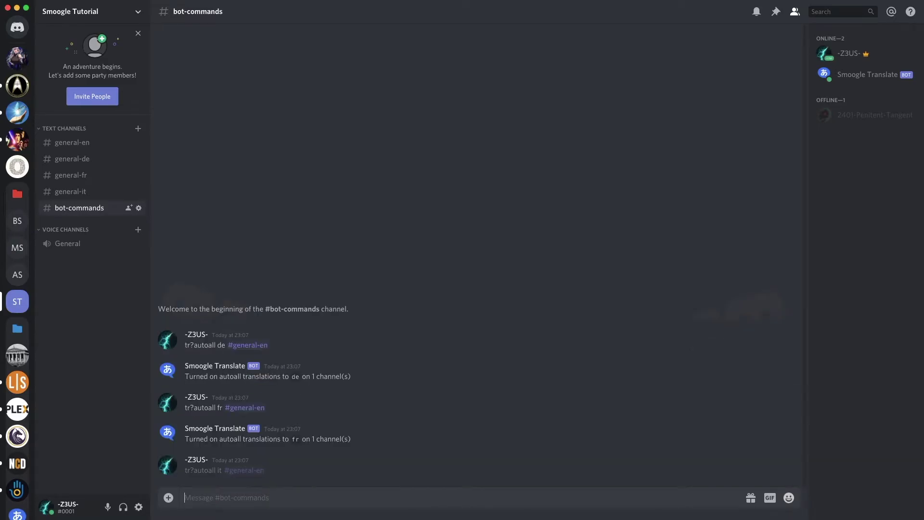
# - Post the test message "The sky is awake" in the general-en channel to try the automatic translations
pyautogui.click(78, 142)
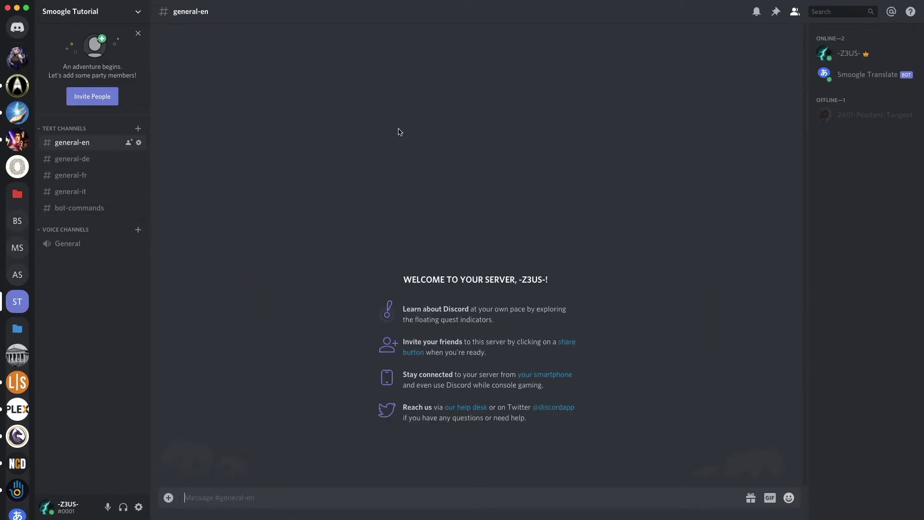
pyautogui.write('The sky is awake')
pyautogui.press('Return')
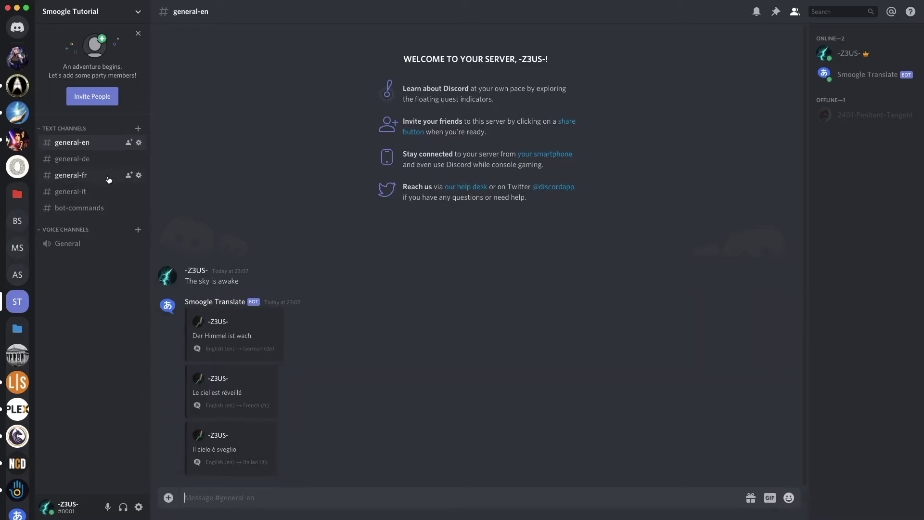
# - Send "tr?link #general-en #general-de de" in bot-commands to forward German translations from general-en to general-de
pyautogui.click(80, 208)
pyautogui.write('tr')
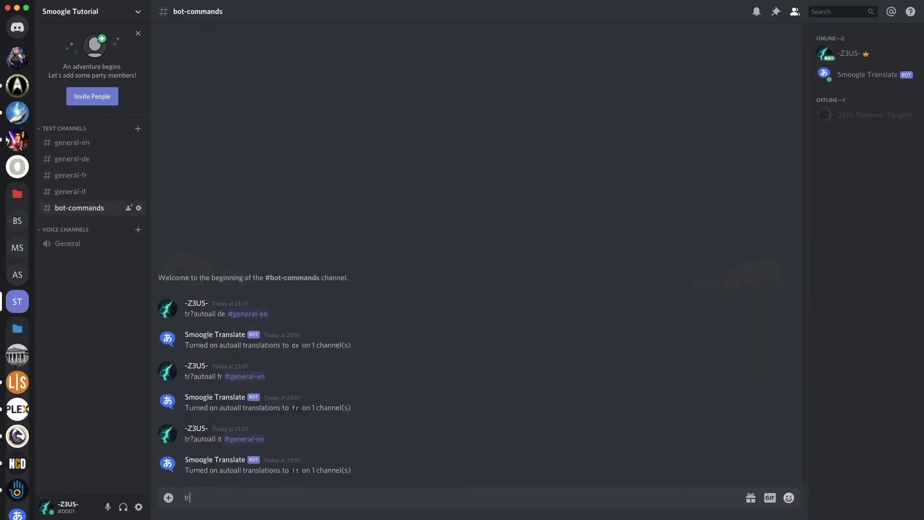
pyautogui.write('?link #')
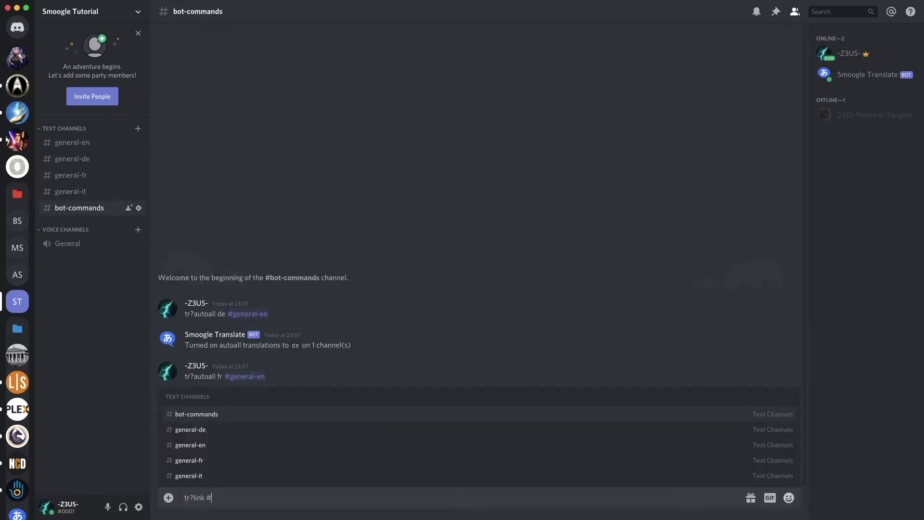
pyautogui.write('gen')
pyautogui.press('Down')
pyautogui.press('Return')
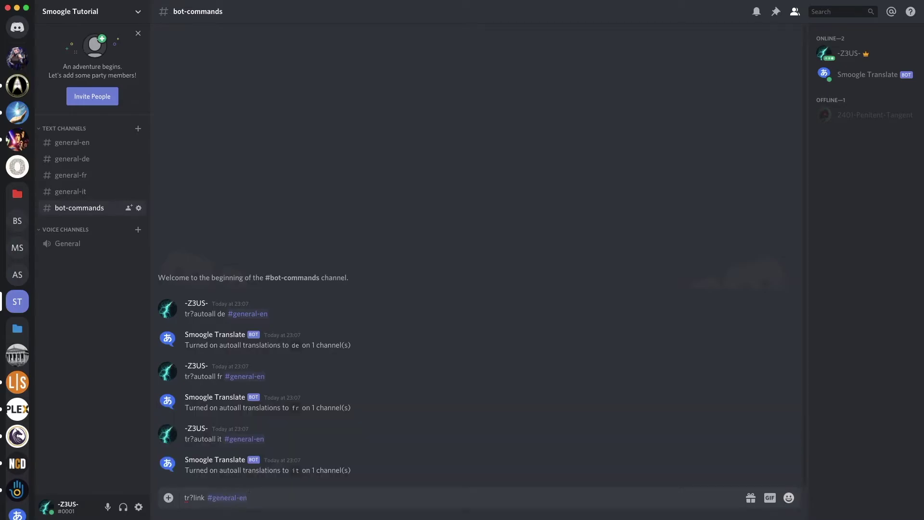
pyautogui.write('#ge')
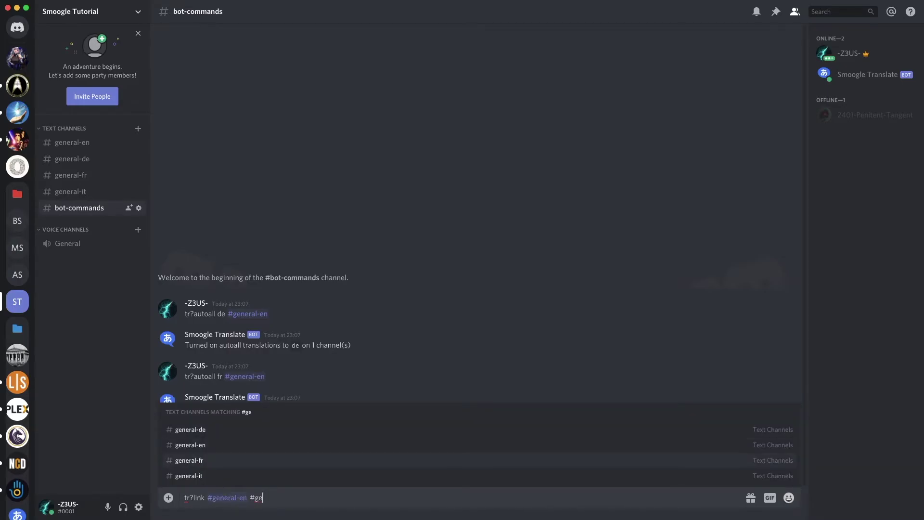
pyautogui.press('Return')
pyautogui.press('BackSpace')
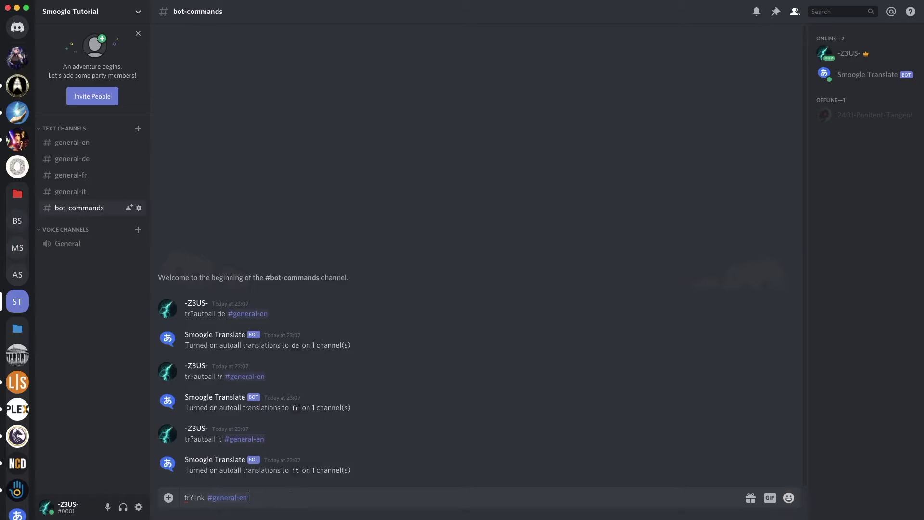
pyautogui.write('#gener')
pyautogui.press('Down')
pyautogui.press('Return')
pyautogui.write('de')
pyautogui.press('Return')
# - Send "tr?link #general-en #general-fr fr" to forward French translations from general-en to general-fr
pyautogui.write('tr')
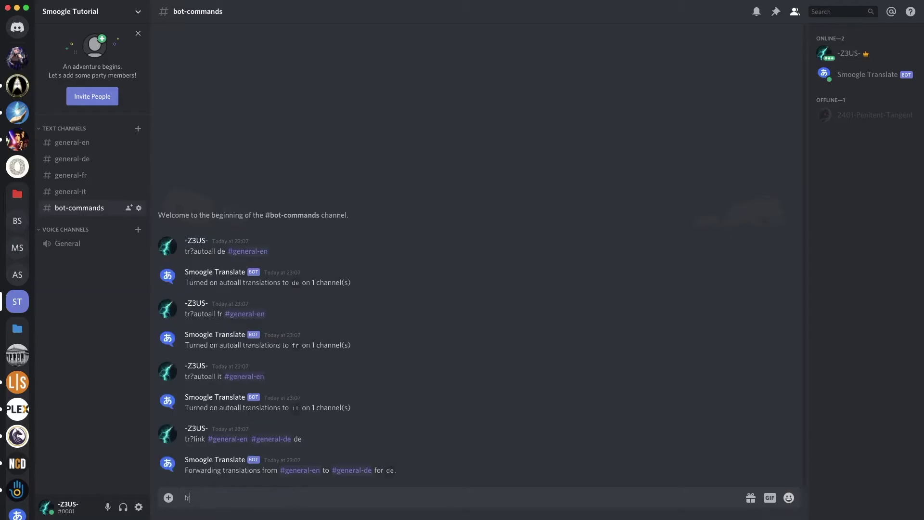
pyautogui.write('?linmk')
pyautogui.press('BackSpace')
pyautogui.press('BackSpace')
pyautogui.press('BackSpace')
pyautogui.write('k #gener')
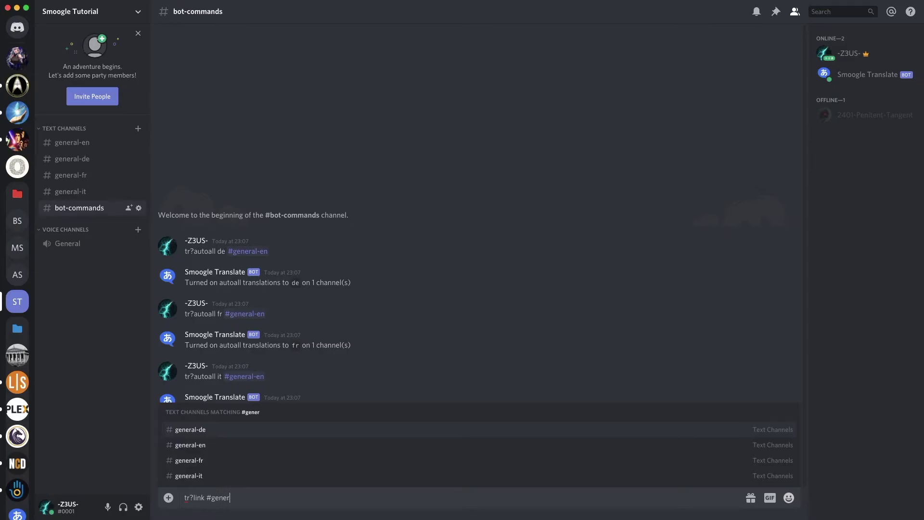
pyautogui.press('Tab')
pyautogui.write('#general-f')
pyautogui.press('Tab')
pyautogui.write('fr')
pyautogui.press('Return')
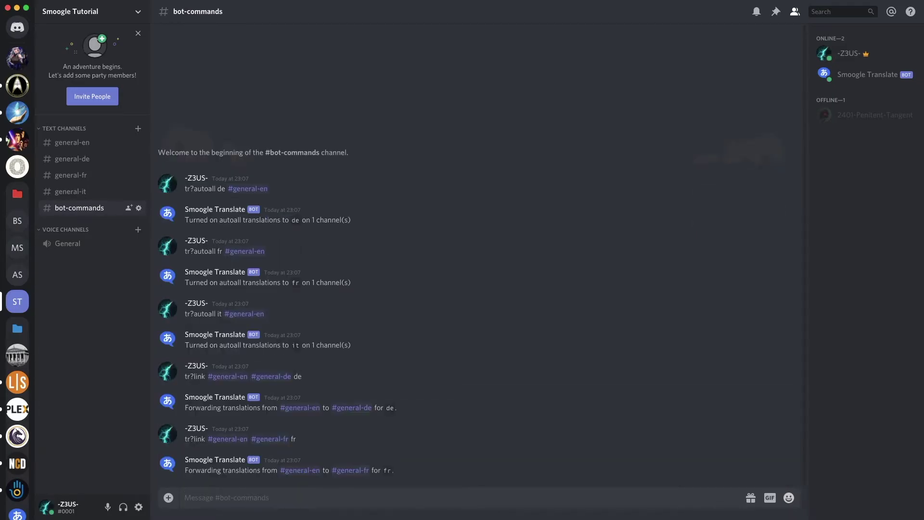
# - Send "tr?link #general-en #general-it it" to forward Italian translations from general-en to general-it
pyautogui.write('tr>link #ge')
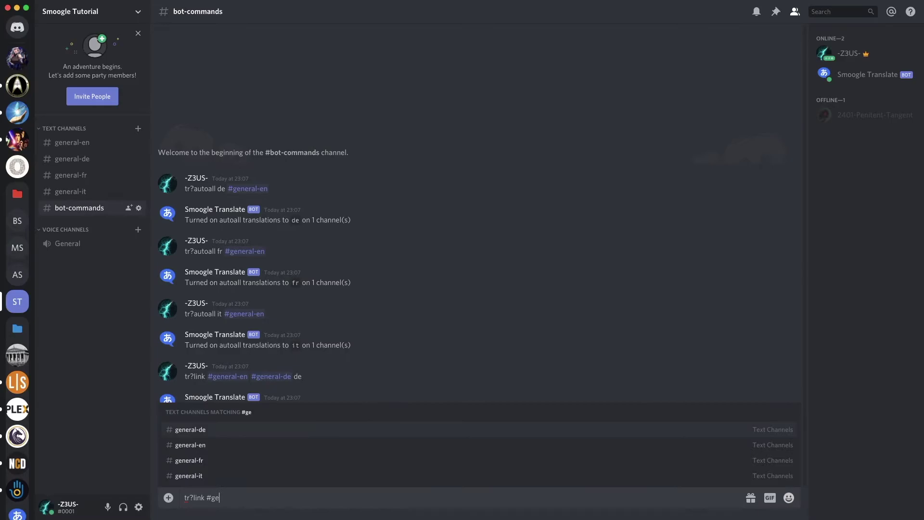
pyautogui.write('neral-en')
pyautogui.press('Tab')
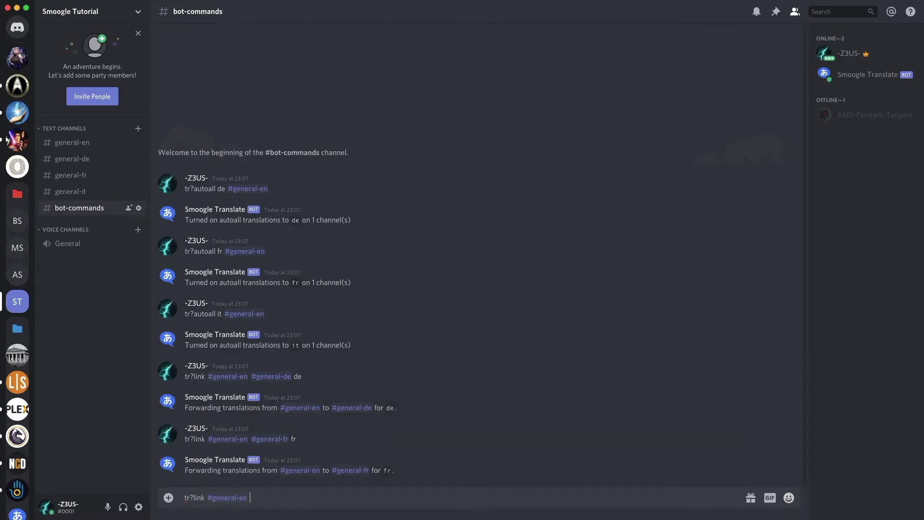
pyautogui.write('#gener')
pyautogui.write('al-it')
pyautogui.press('Tab')
pyautogui.write('it')
pyautogui.press('Return')
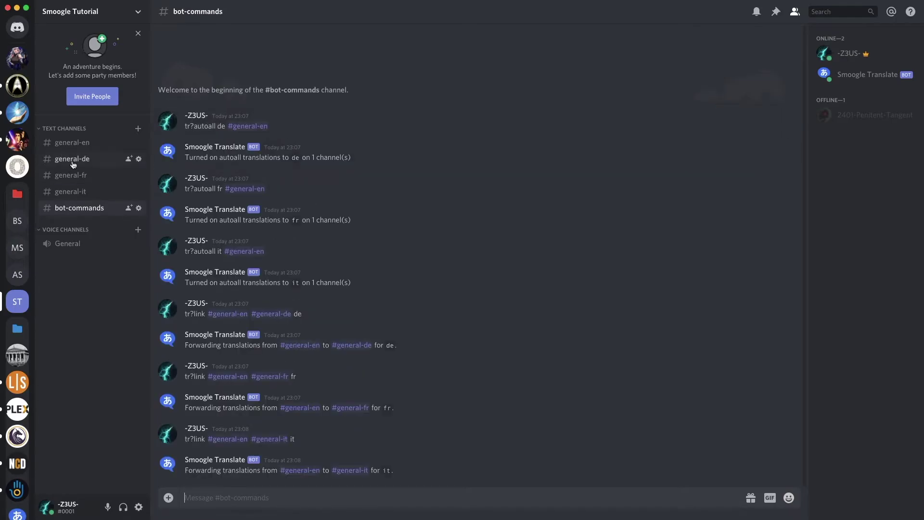
# - Post "The sky is awake" again in general-en to test forwarding to the linked channels
pyautogui.click(79, 148)
pyautogui.write('The sk')
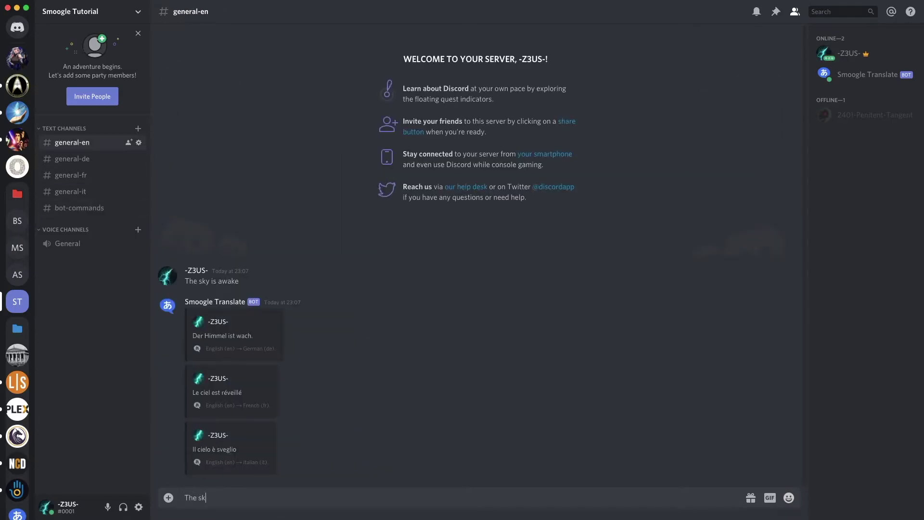
pyautogui.write('y is awake')
pyautogui.press('Return')
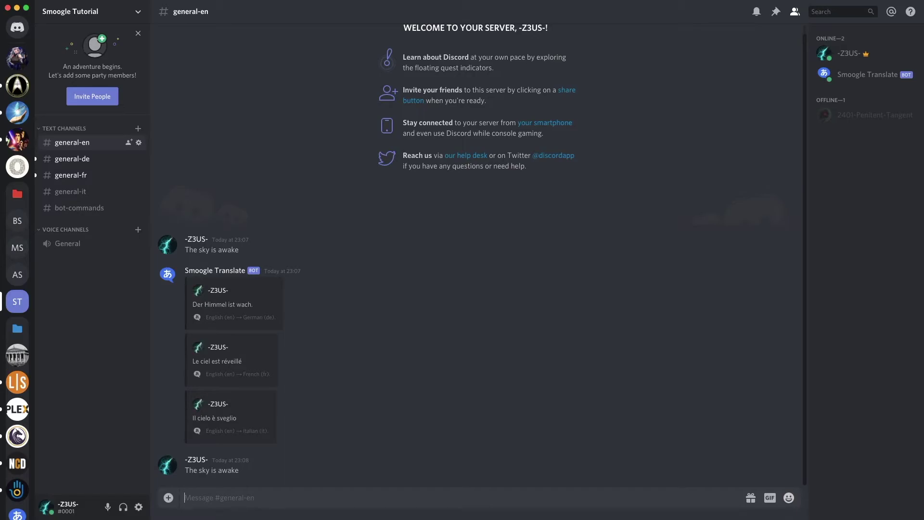
# - Check the general-de, general-fr, general-it and general-en channels for the forwarded translations of the test message
pyautogui.click(84, 155)
pyautogui.click(85, 180)
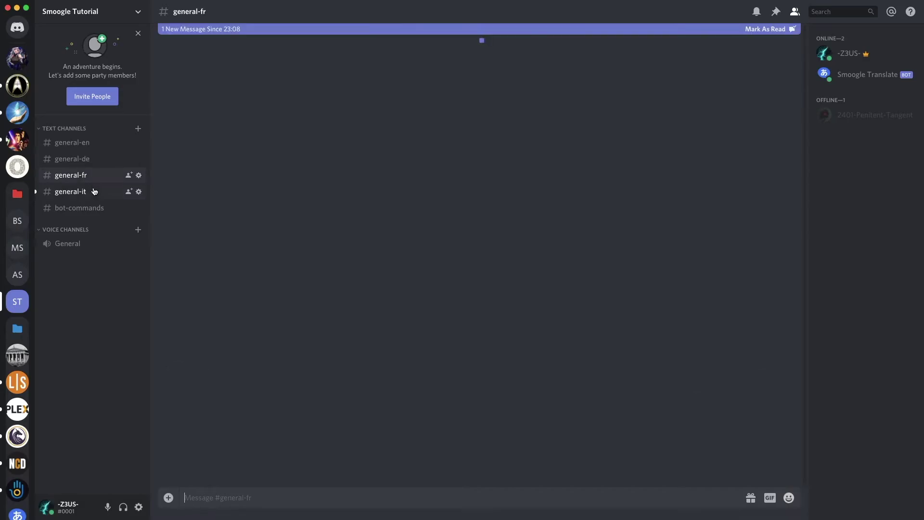
pyautogui.click(93, 192)
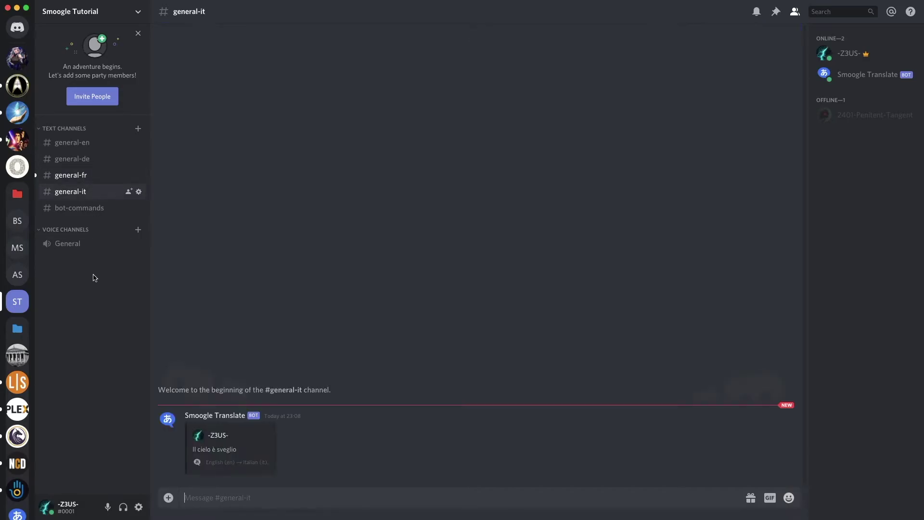
pyautogui.click(92, 181)
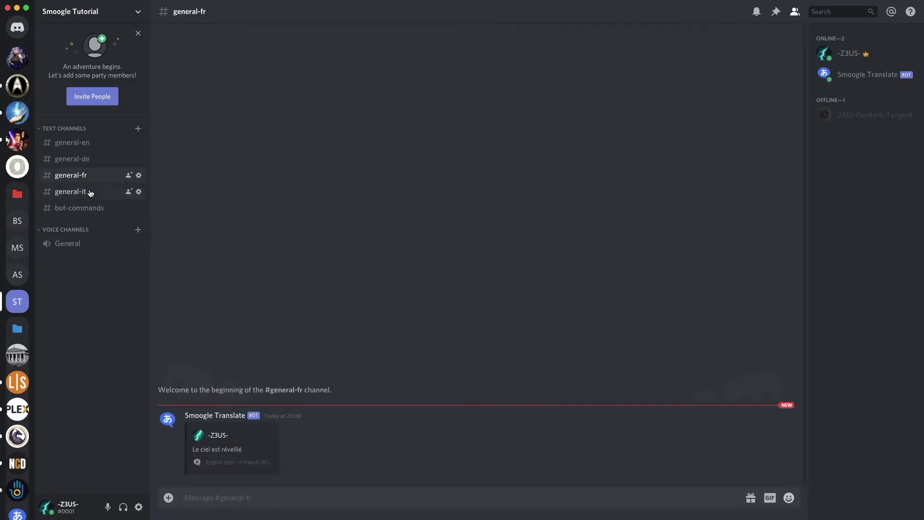
pyautogui.click(89, 143)
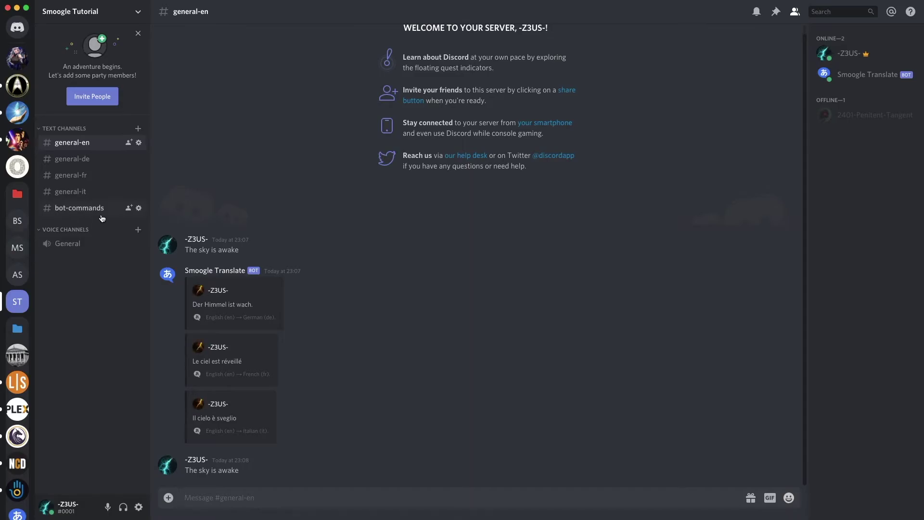
pyautogui.click(94, 162)
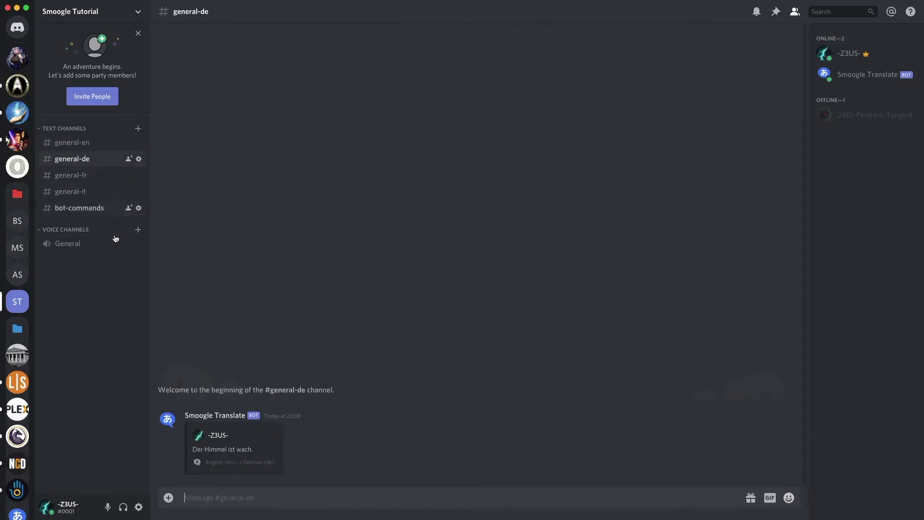
# - Send "tr?autoall en #general-de" in bot-commands to turn on automatic English translation for general-de
pyautogui.click(97, 208)
pyautogui.write('tr?')
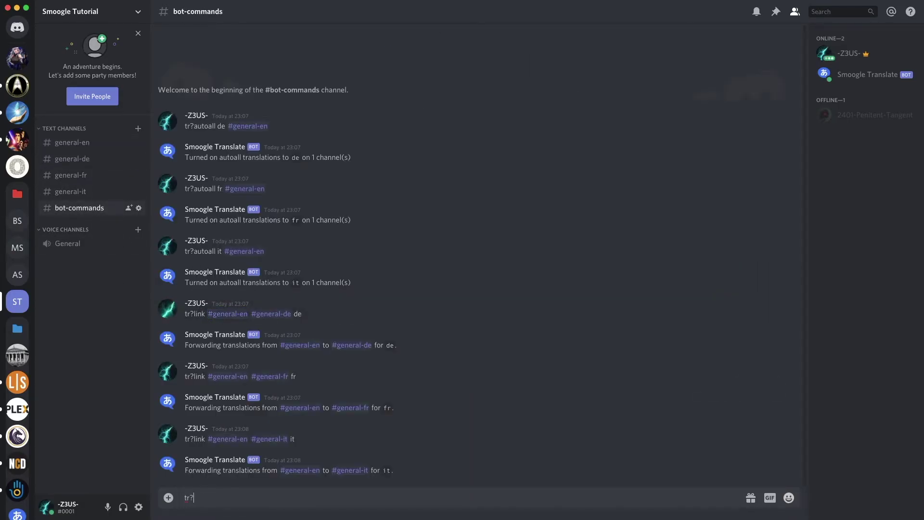
pyautogui.write('autoall en #general-d')
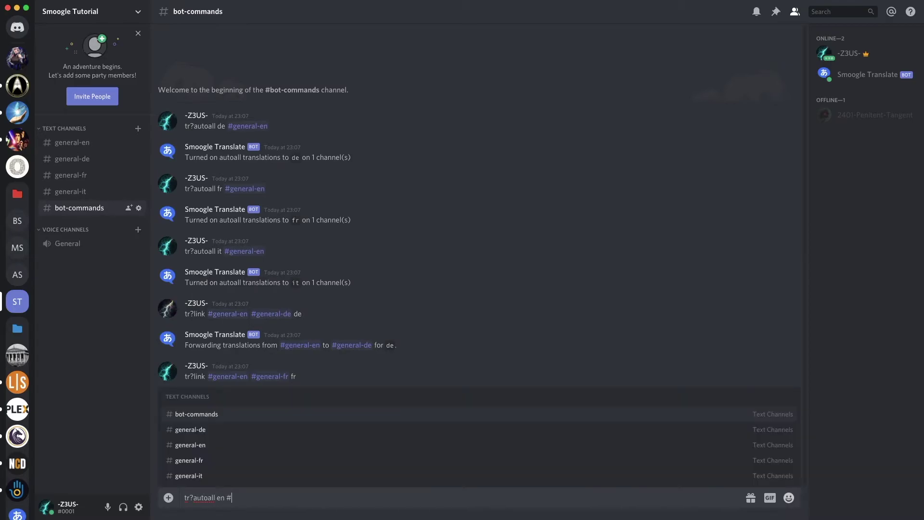
pyautogui.press('Return')
pyautogui.press('Return')
# - Send "tr?autoall fr #general-de" to turn on automatic French translation for the general-de channel
pyautogui.write('tr')
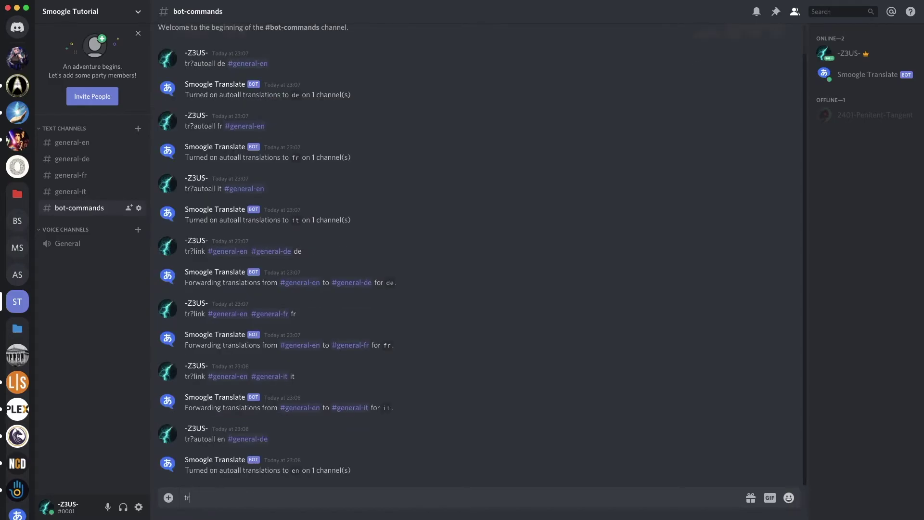
pyautogui.write('?autoall #')
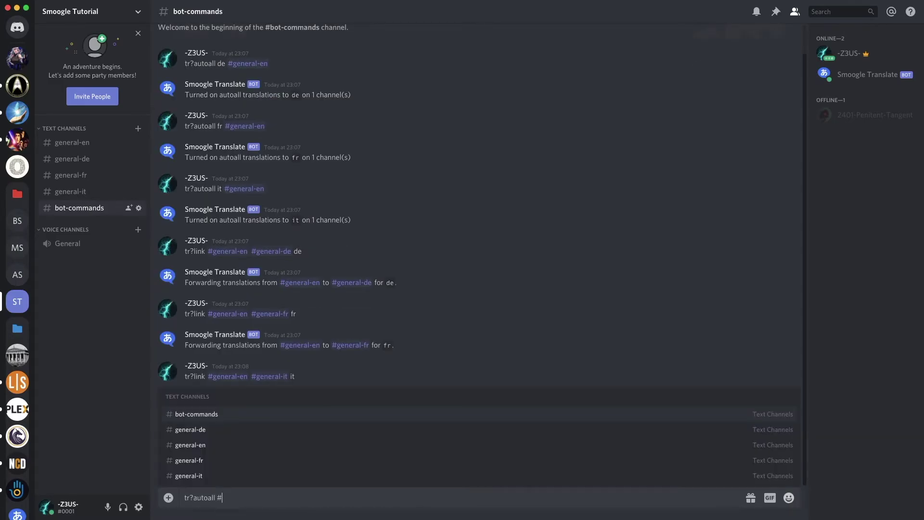
pyautogui.press('BackSpace')
pyautogui.press('BackSpace')
pyautogui.write('fr #')
pyautogui.press('Down')
pyautogui.press('Down')
pyautogui.press('Return')
pyautogui.press('Return')
# - Send "tr?autoall it #general-de" to turn on automatic Italian translation for the general-de channel
pyautogui.write('tr?')
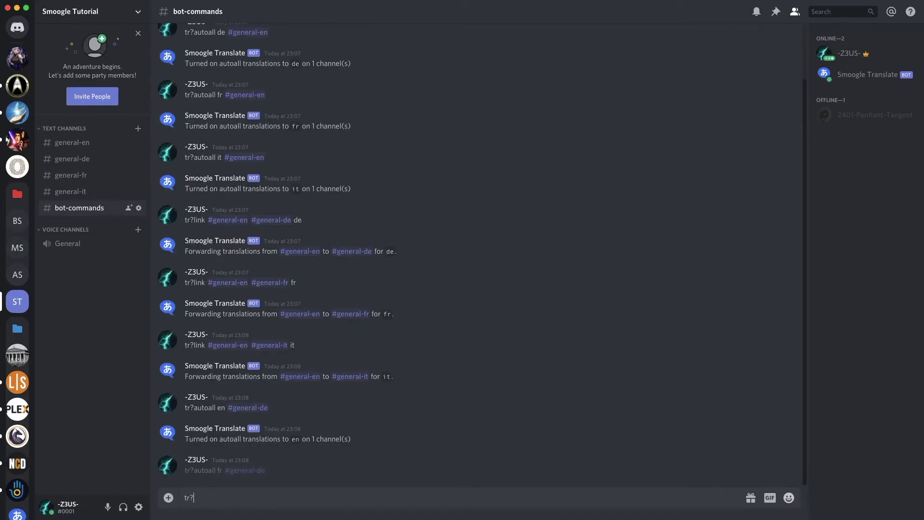
pyautogui.write('autoall')
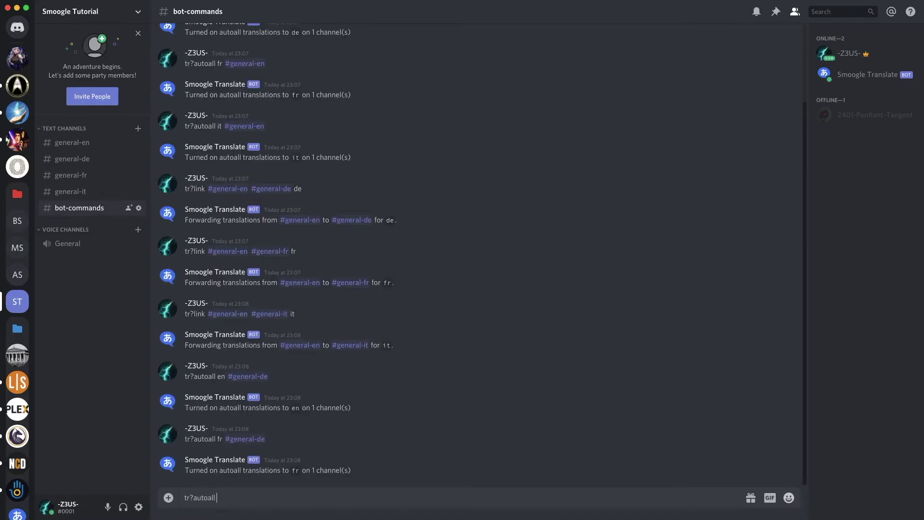
pyautogui.write(' it #gener')
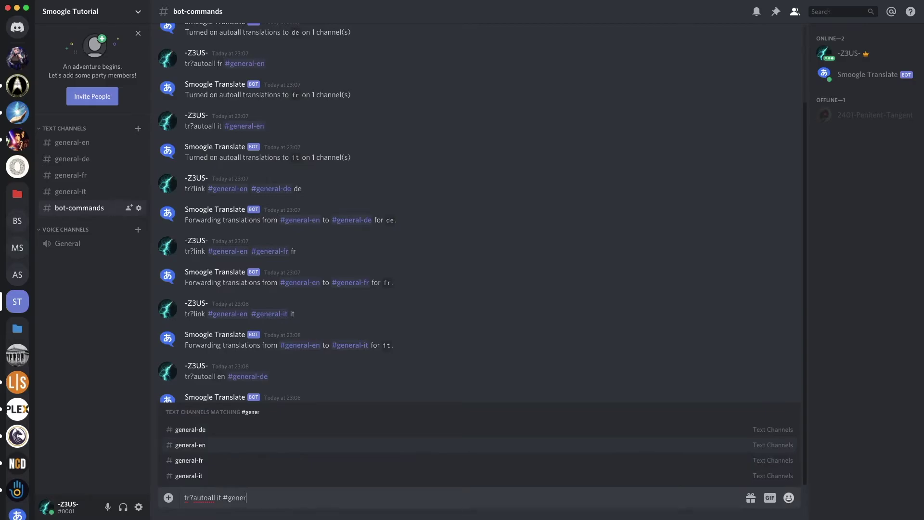
pyautogui.press('Down')
pyautogui.press('Return')
pyautogui.press('Return')
# - Send "tr?link #general-de #general-fr fr" in bot-commands to forward French translations from general-de to general-fr
pyautogui.write('tr')
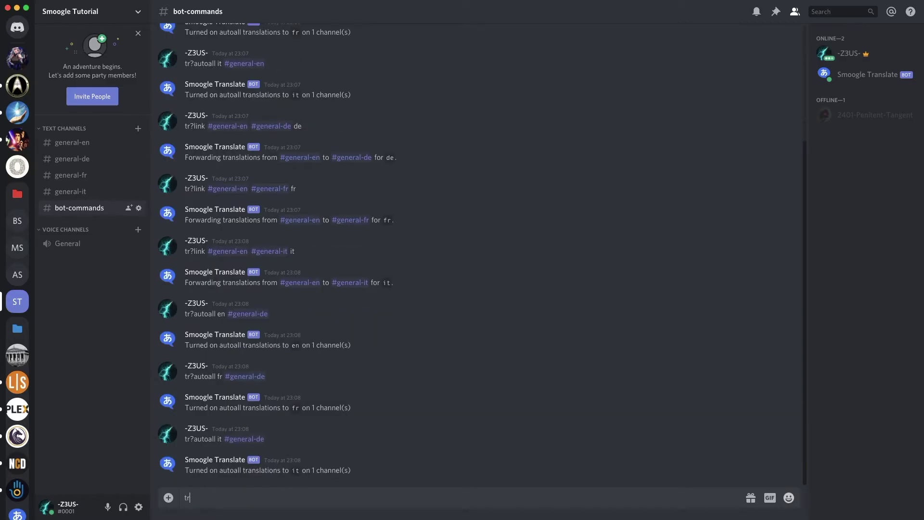
pyautogui.write('?link #')
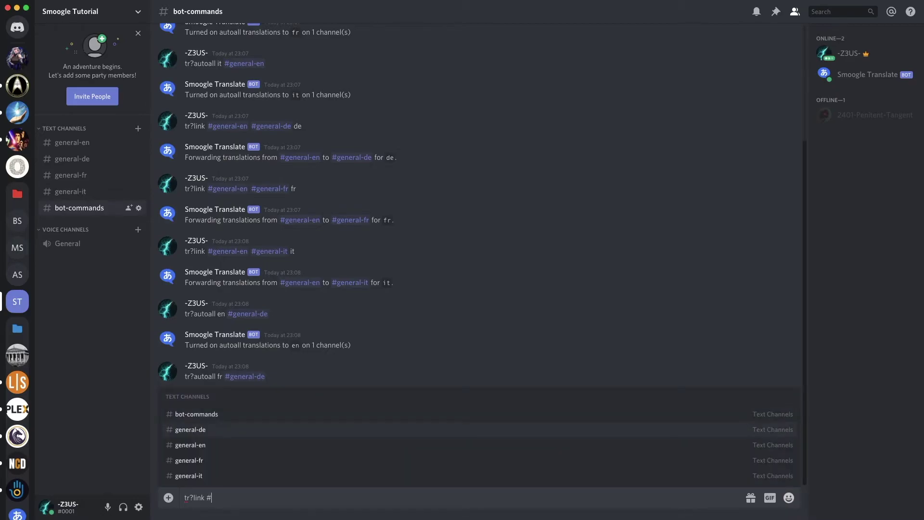
pyautogui.press('Return')
pyautogui.write('#gen')
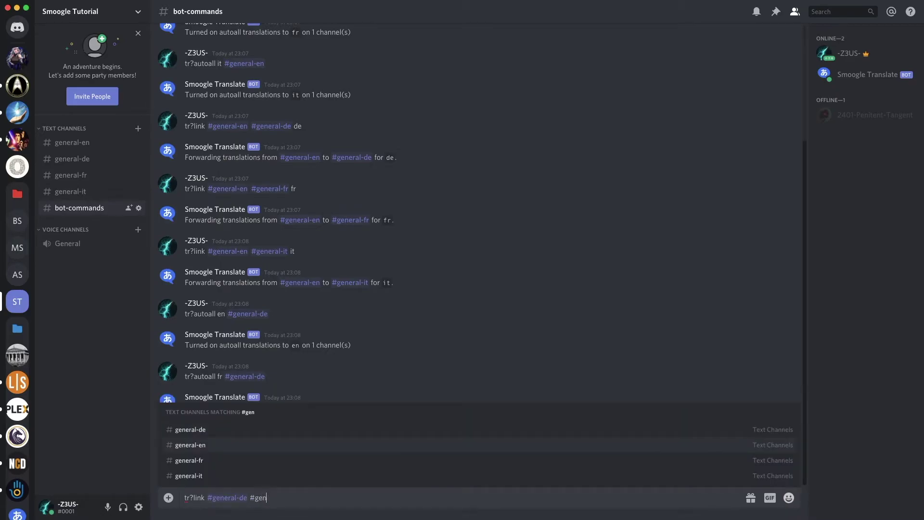
pyautogui.press('Return')
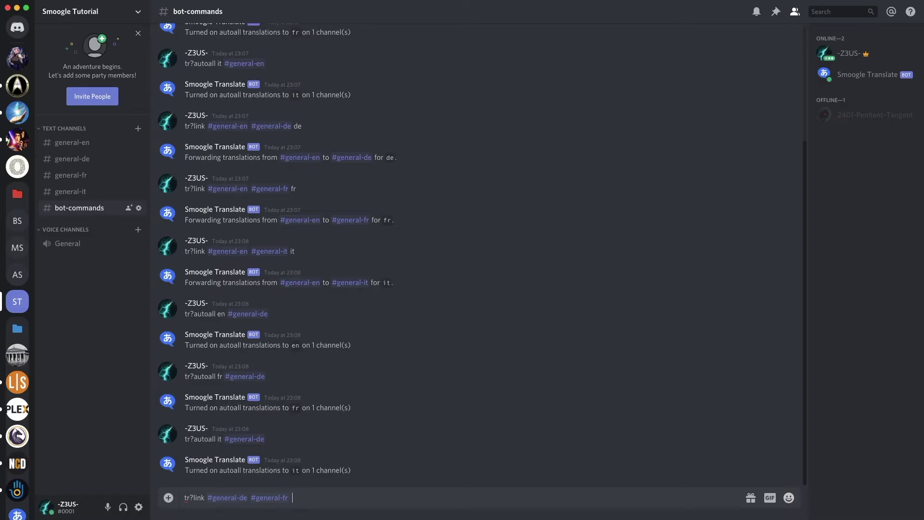
pyautogui.write('fr')
pyautogui.press('Return')
# - Send "tr?link #general-de #general-en en" to forward English translations from general-de to general-en
pyautogui.write('tr?lin')
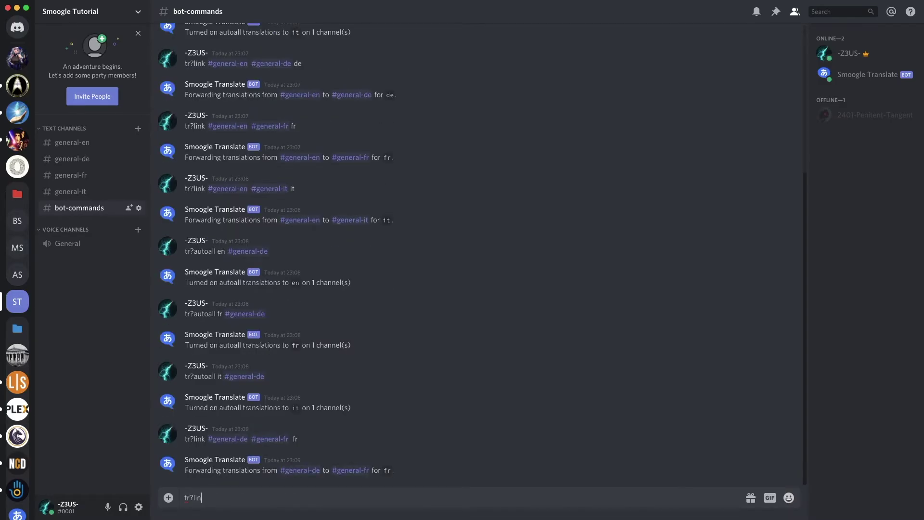
pyautogui.write('k #ge')
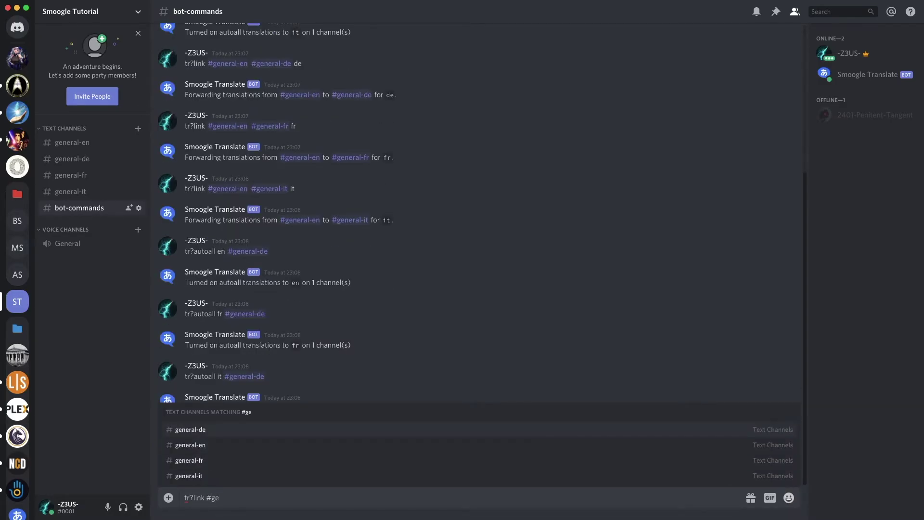
pyautogui.press('Tab')
pyautogui.write('#gen')
pyautogui.press('Tab')
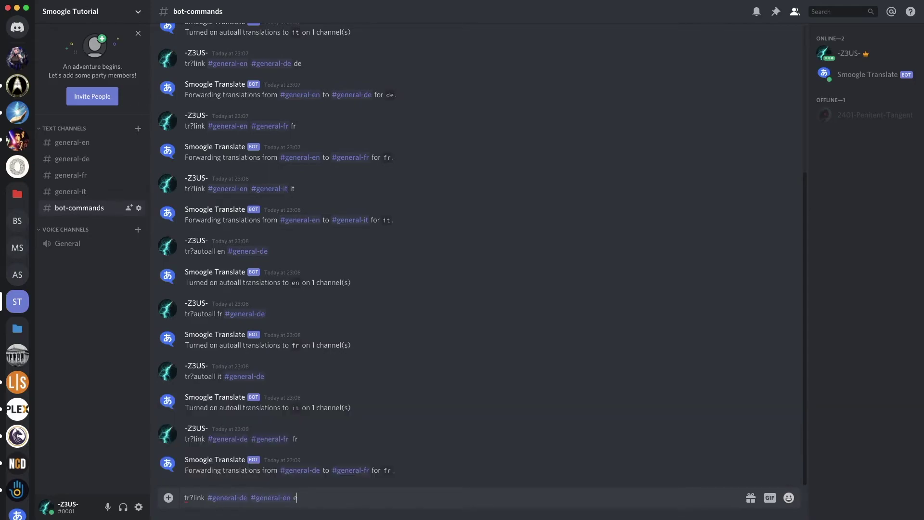
pyautogui.write('en')
pyautogui.press('Return')
# - Send "tr?link #general-de #general-it it" to forward Italian translations from general-de to general-it
pyautogui.write('tr?lin')
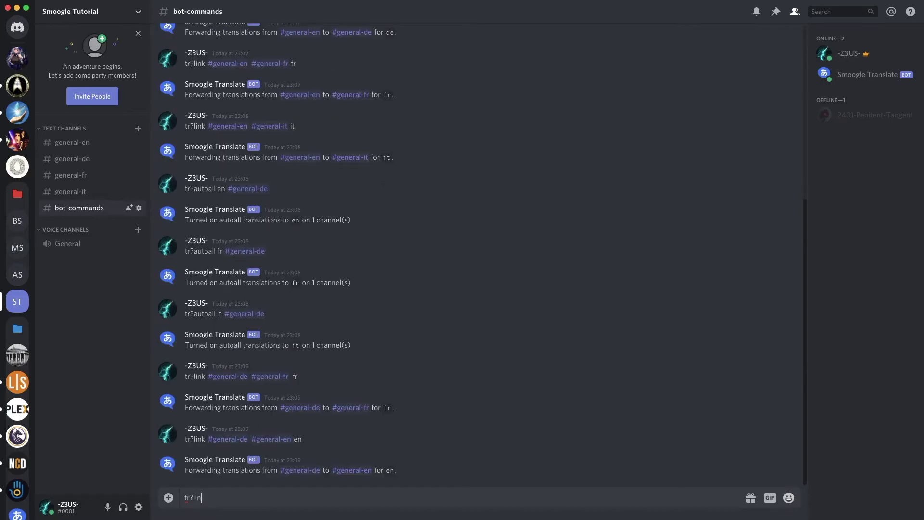
pyautogui.write('k #gen')
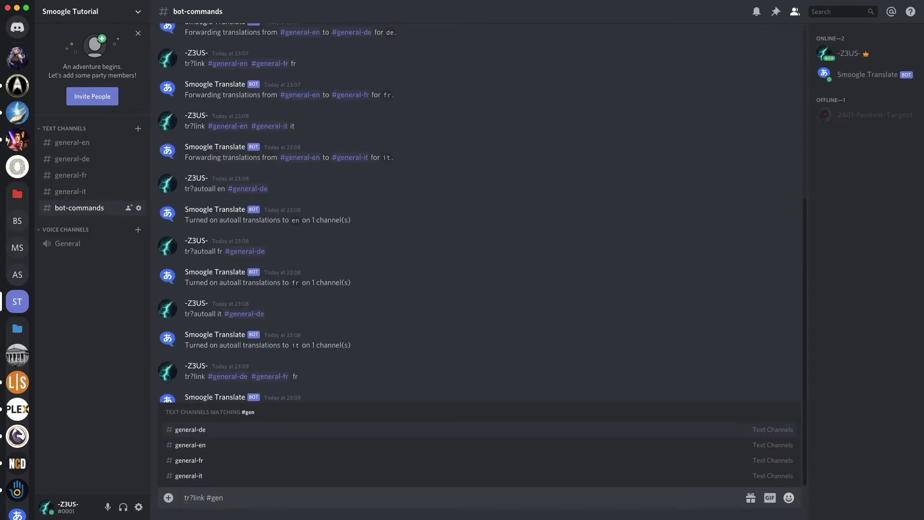
pyautogui.press('Tab')
pyautogui.write('#g')
pyautogui.press('Down')
pyautogui.press('Down')
pyautogui.press('Tab')
pyautogui.write('it')
pyautogui.press('Return')
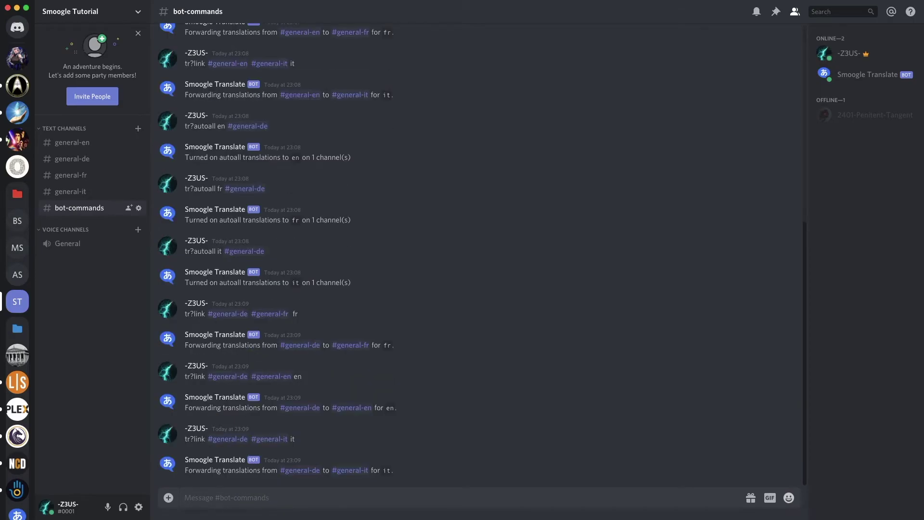
# - Send the German test message "Der Himmel ist wach." in the general-de channel
pyautogui.click(92, 160)
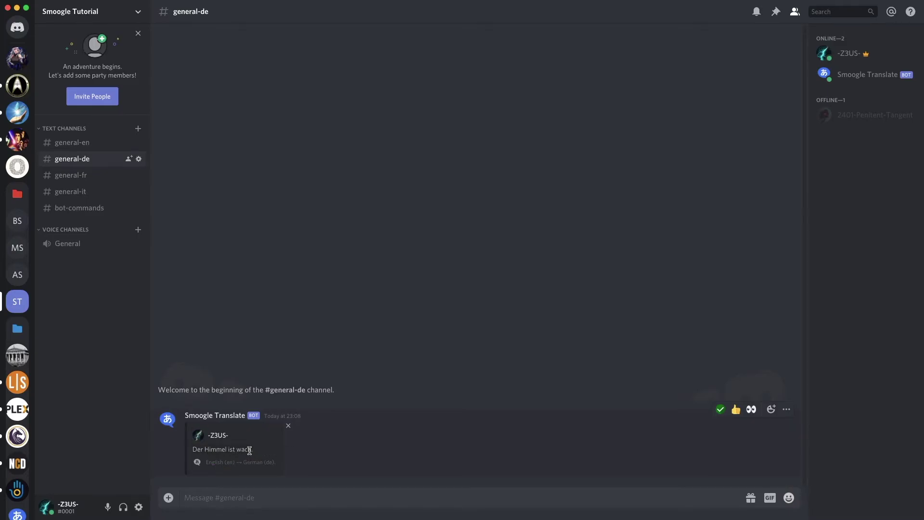
pyautogui.click(243, 500)
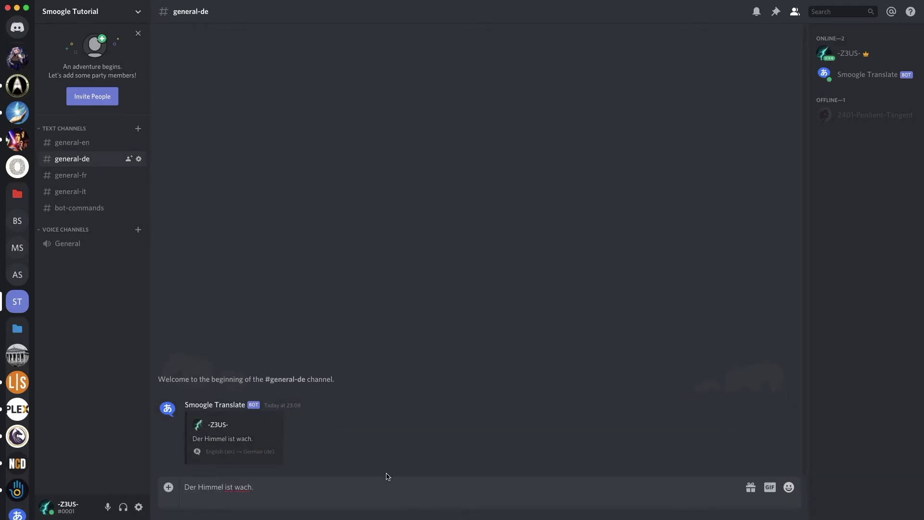
pyautogui.write('Der Himmel ist wach.')
pyautogui.press('Return')
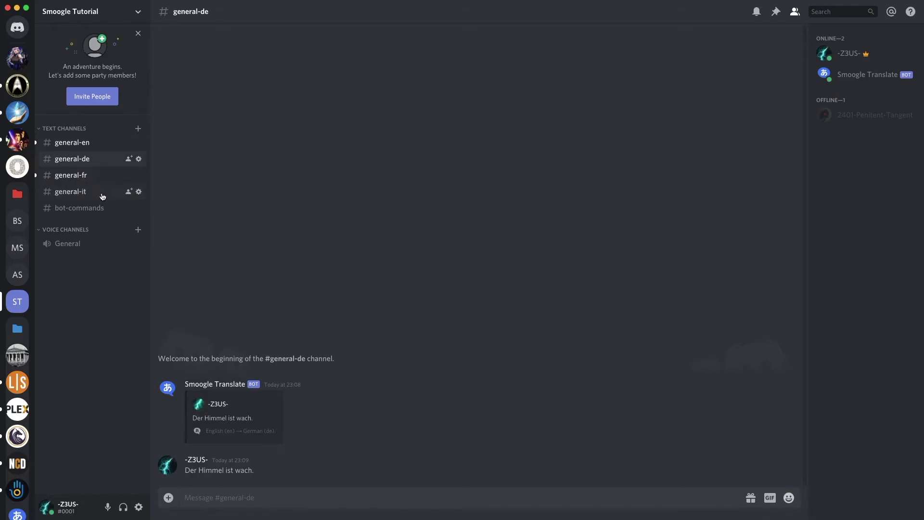
# - Check the general-en, general-fr and general-it channels for the forwarded translations of the German test message
pyautogui.click(91, 143)
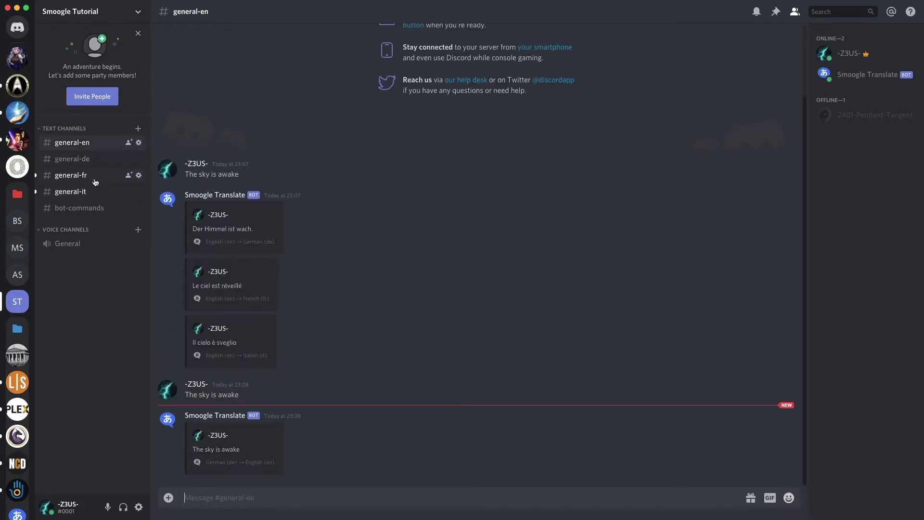
pyautogui.click(95, 179)
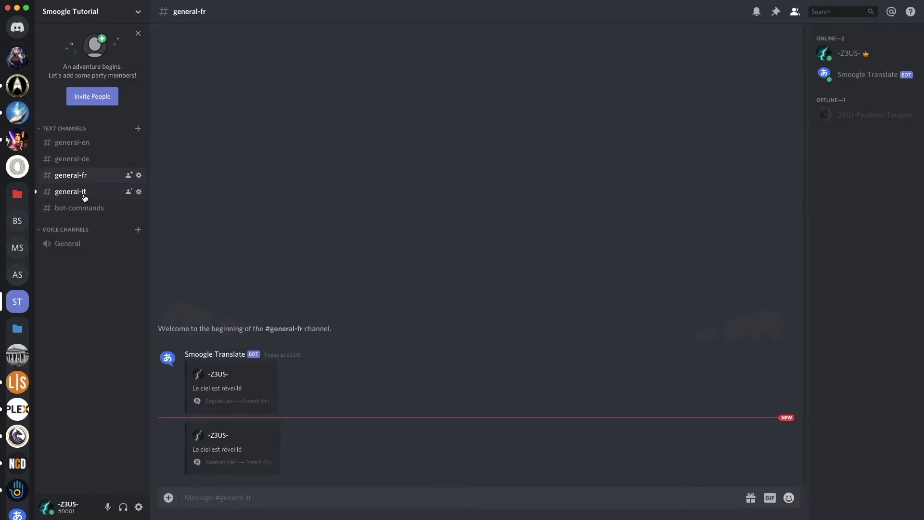
pyautogui.click(83, 193)
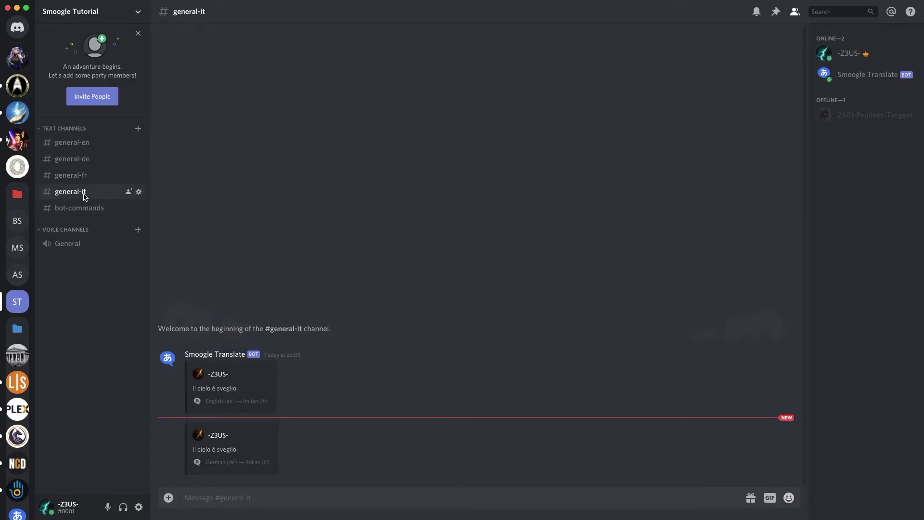
# - Send "tr?autoall en #general-fr" in bot-commands to turn on automatic English translation for general-fr
pyautogui.click(84, 211)
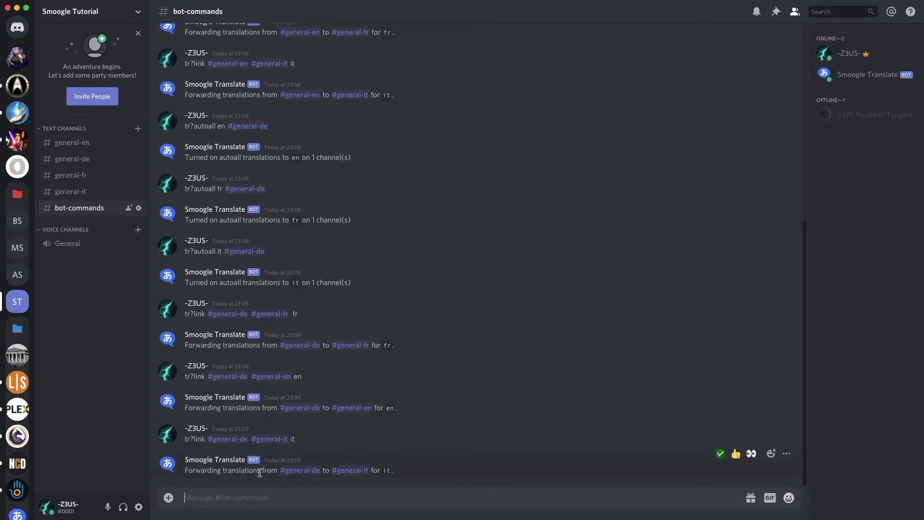
pyautogui.click(245, 498)
pyautogui.write('tr?autoall en #general-fr')
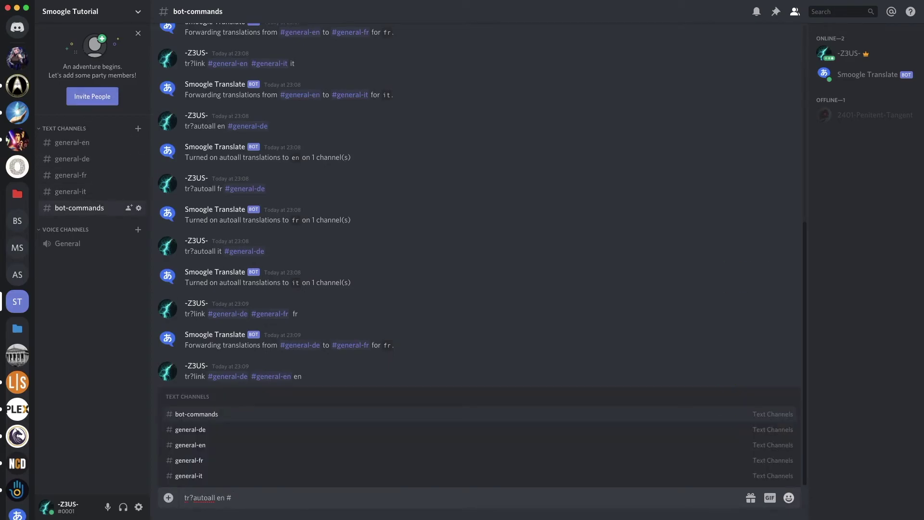
pyautogui.press('Return')
# - Send "tr?autoall it #general-fr" and "tr?autoall de #general-fr" to turn on automatic Italian and German translation for general-fr
pyautogui.write('tr?autoall it #general-fr')
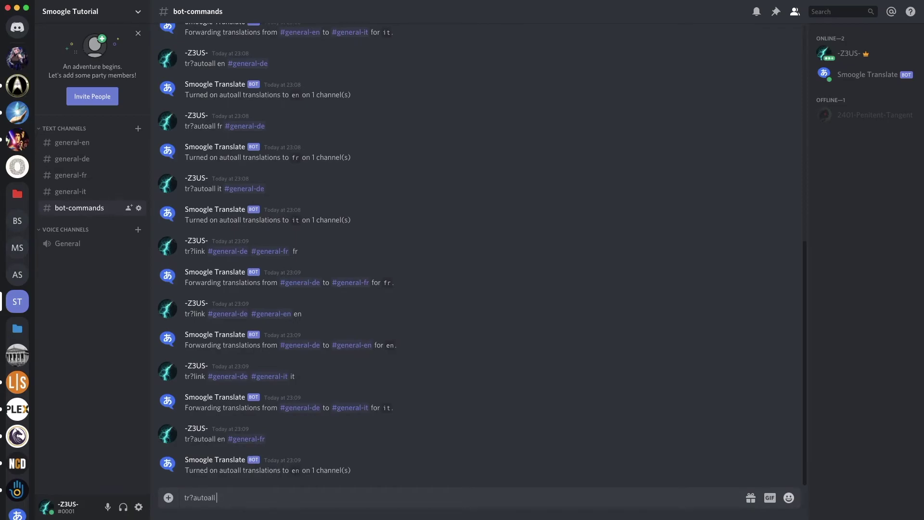
pyautogui.press('Return')
pyautogui.write('tr?autoall de #')
pyautogui.hotkey('ctrl', 'a')
pyautogui.press('BackSpace')
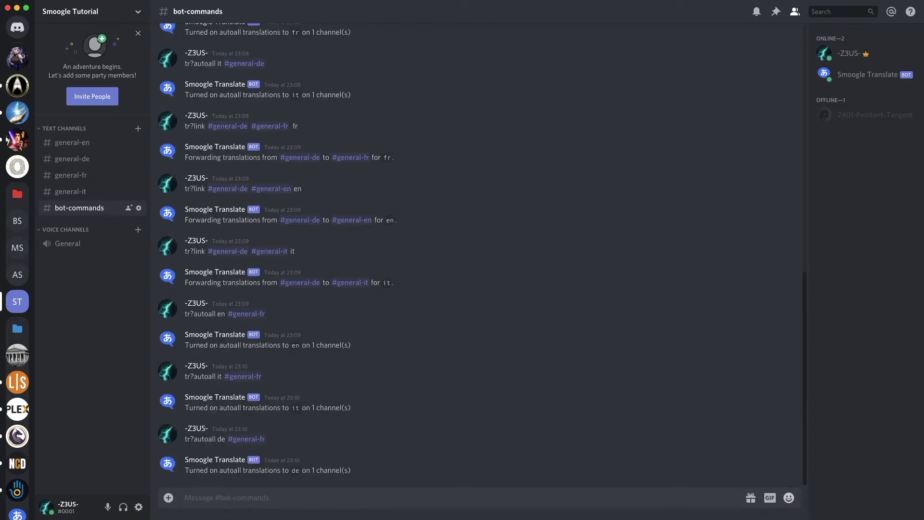
# - Send "tr?link #general-fr #general-en en" to forward English translations from general-fr to general-en
pyautogui.write('tr?link #gener')
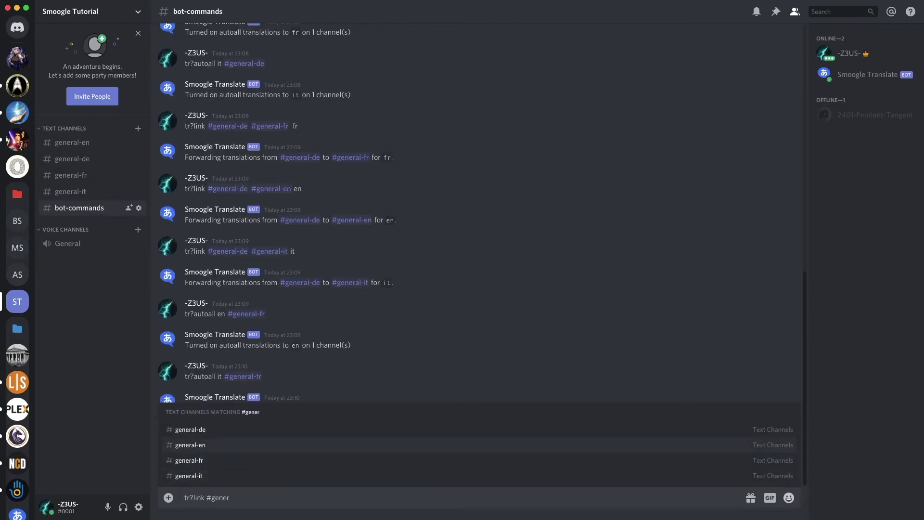
pyautogui.press('Down')
pyautogui.press('Return')
pyautogui.write('#gener')
pyautogui.press('Down')
pyautogui.press('Return')
pyautogui.write('en')
pyautogui.press('Return')
# - Send "tr?link #general-fr #general-de de" to forward German translations from general-fr to general-de
pyautogui.write('tr?>')
pyautogui.press('BackSpace')
pyautogui.write('link #gener')
pyautogui.press('Down')
pyautogui.press('Return')
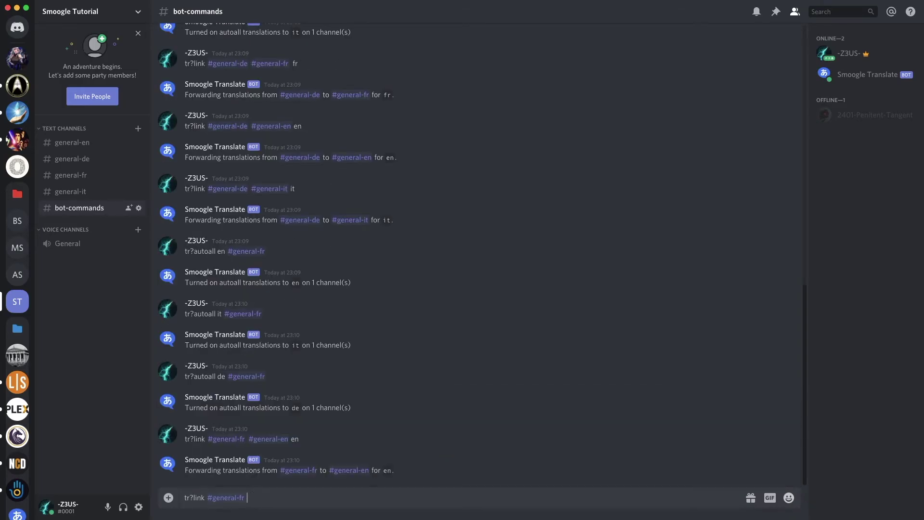
pyautogui.write('#')
pyautogui.press('Up')
pyautogui.press('Return')
pyautogui.write('de')
pyautogui.press('Return')
# - Send "tr?link #general-fr #general-it it" to forward Italian translations from general-fr to general-it
pyautogui.write('tr?link')
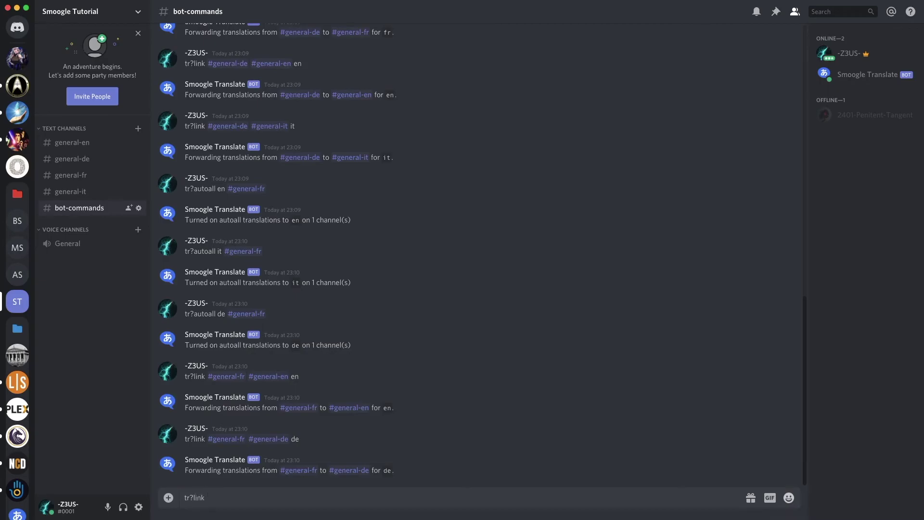
pyautogui.write(' #general-fr #g')
pyautogui.press('Return')
pyautogui.write('de')
pyautogui.press('Return')
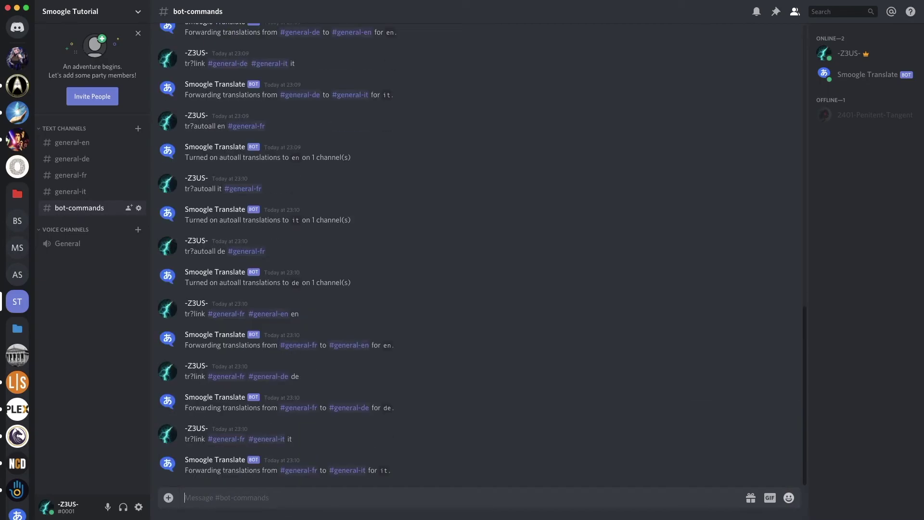
# - Send "tr?autoall en #general-it" to turn on automatic English translation for general-it
pyautogui.write('tr?autoall en #')
pyautogui.press('Up')
pyautogui.press('Return')
pyautogui.press('Return')
# - Send "tr?autoall fr #general-it" to turn on automatic French translation for general-it
pyautogui.write('tr?autoall #')
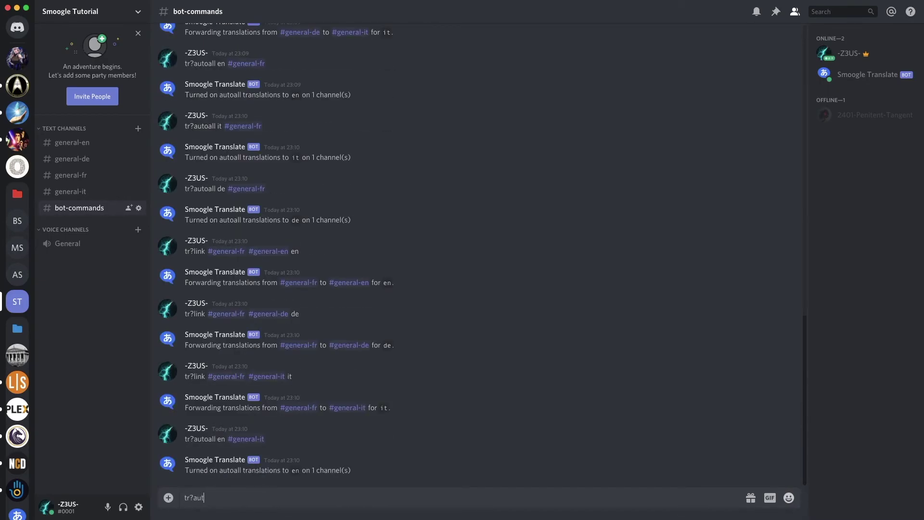
pyautogui.press('Up')
pyautogui.press('Return')
pyautogui.press('Left')
pyautogui.press('Left')
pyautogui.press('Left')
pyautogui.press('Return')
# - Send "tr?autoall de #general-it" to turn on automatic German translation for general-it
pyautogui.write('tr?autoall de #')
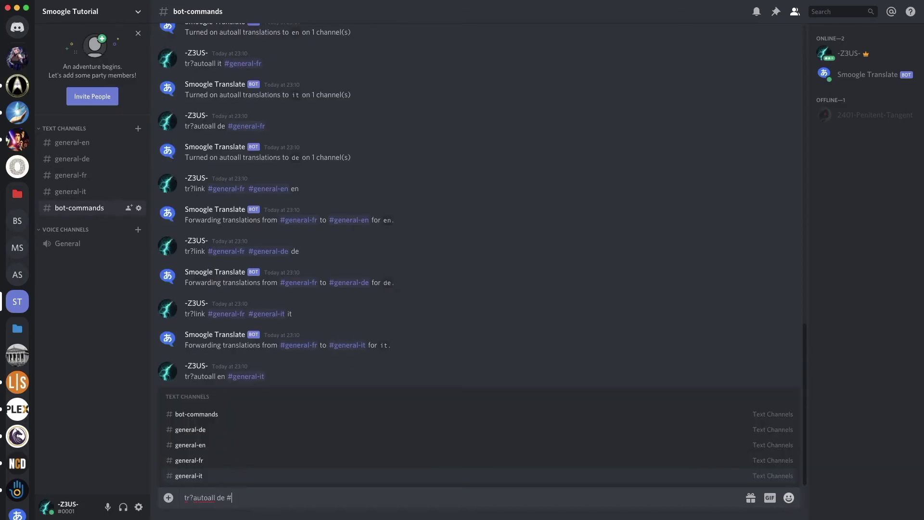
pyautogui.press('BackSpace')
pyautogui.press('BackSpace')
pyautogui.press('BackSpace')
pyautogui.press('BackSpace')
pyautogui.write('fr #')
pyautogui.press('Up')
pyautogui.press('Return')
pyautogui.press('Return')
# - Send "tr?link #general-it #general-en en" to forward English translations from general-it to general-en
pyautogui.write('tr?link #g')
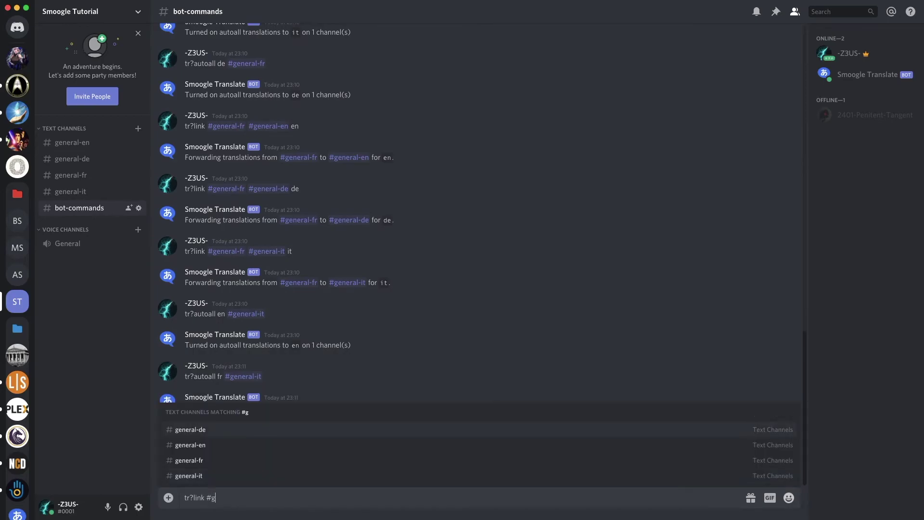
pyautogui.press('Up')
pyautogui.press('Return')
pyautogui.write('#gen')
pyautogui.press('Up')
pyautogui.press('Return')
pyautogui.write('en')
pyautogui.press('Return')
# - Try to link general-it by sending "tr?link #general-it" without a target channel or language
pyautogui.write('tr?link #')
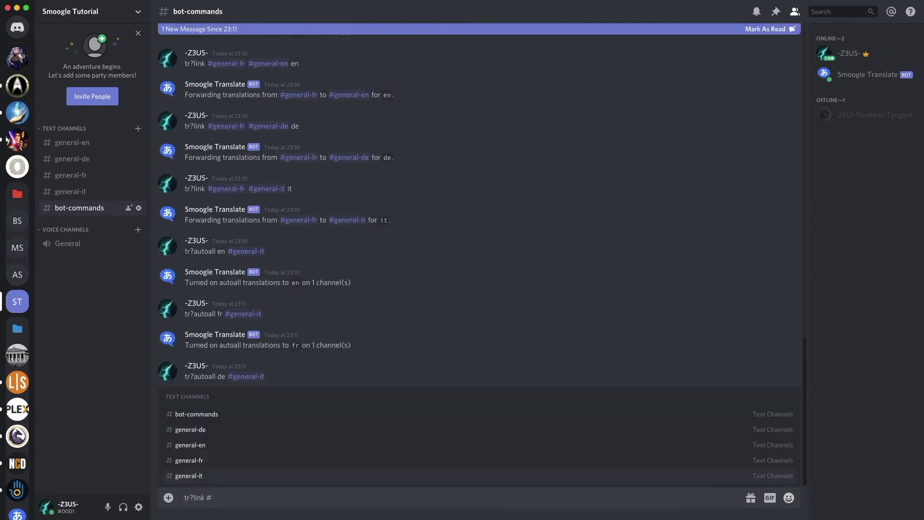
pyautogui.press('Up')
pyautogui.press('Return')
pyautogui.press('Return')
# - Send "tr?link #general-it #general-fr fr" to forward French translations from general-it to general-fr
pyautogui.write('tr?link #')
pyautogui.press('Up')
pyautogui.press('Return')
pyautogui.write('#general-fr fr')
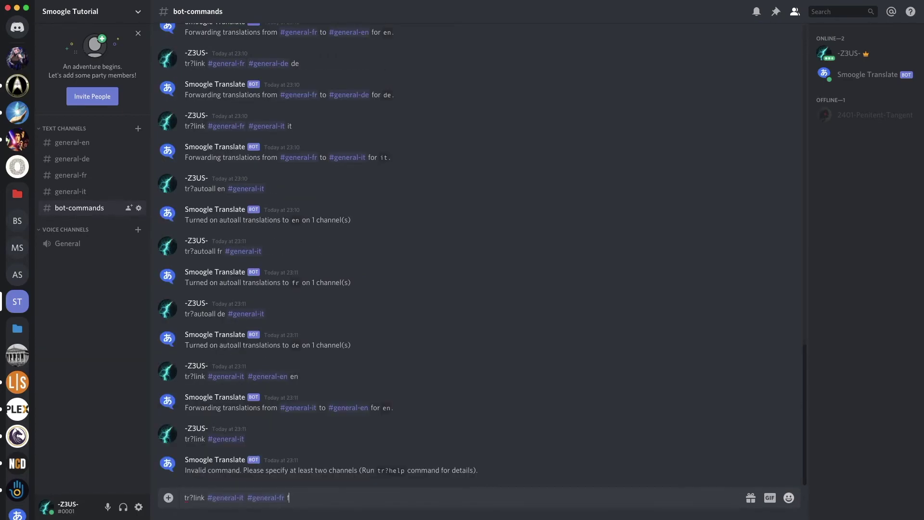
pyautogui.press('Return')
# - Send "tr?link #general-it #general-de de" to forward German translations from general-it to general-de
pyautogui.write('tr?link #')
pyautogui.press('Up')
pyautogui.press('Return')
pyautogui.write('#gen')
pyautogui.press('Down')
pyautogui.press('Return')
pyautogui.write('de')
pyautogui.press('Return')
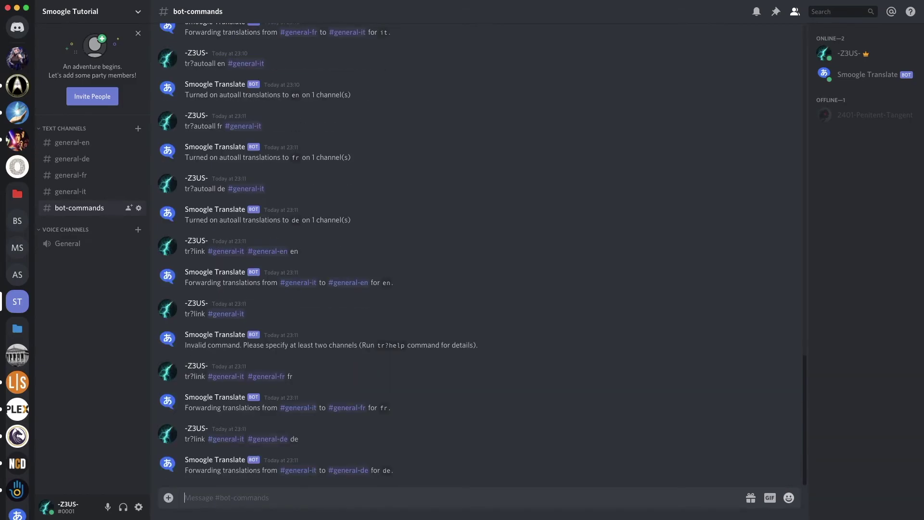
# - Send "tr?autoall status" and "tr?link status" to review the server's automatic translation and forwarding settings
pyautogui.write('tr')
pyautogui.write('?autoall status')
pyautogui.press('Return')
pyautogui.write('tr?')
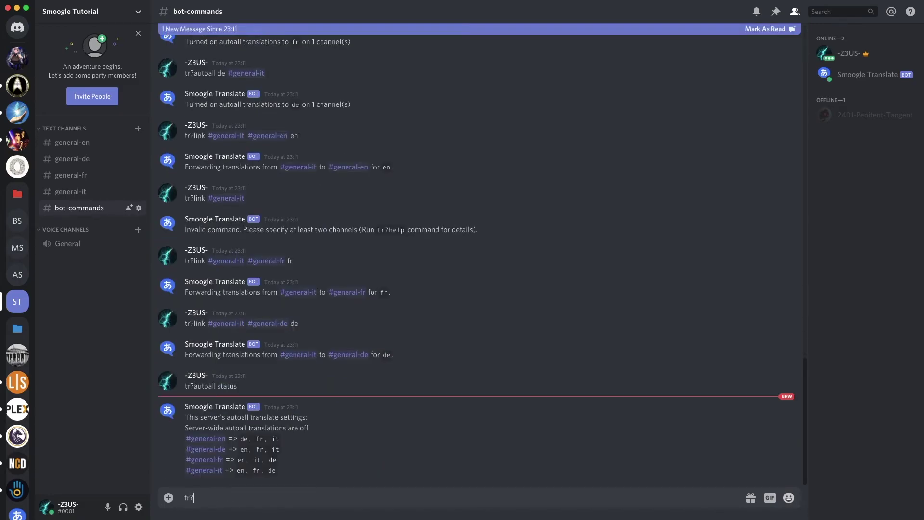
pyautogui.write('link status')
pyautogui.press('Return')
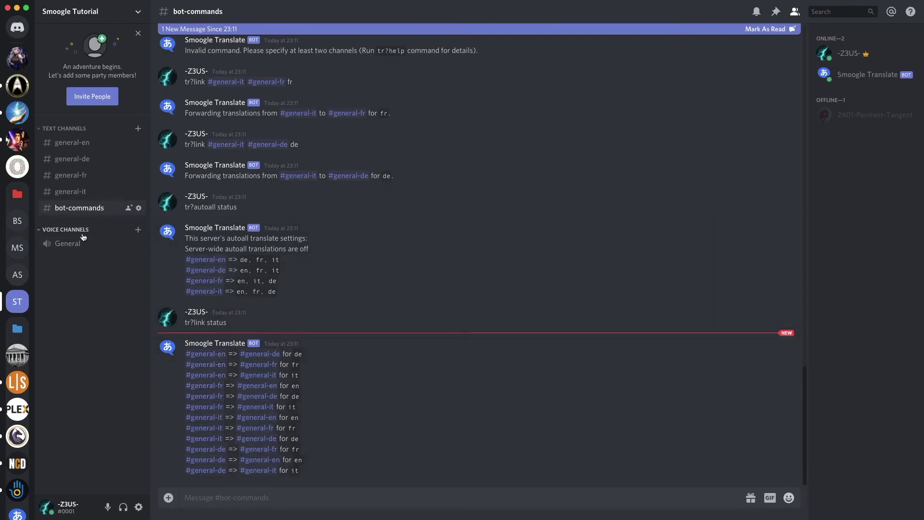
# - Send the test message "Le ciel est réveillé" in the general-fr channel
pyautogui.click(79, 147)
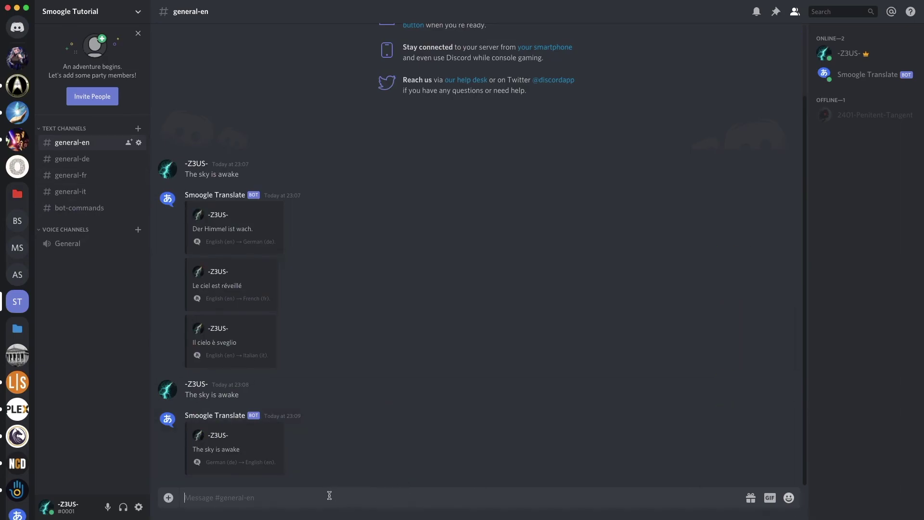
pyautogui.click(76, 177)
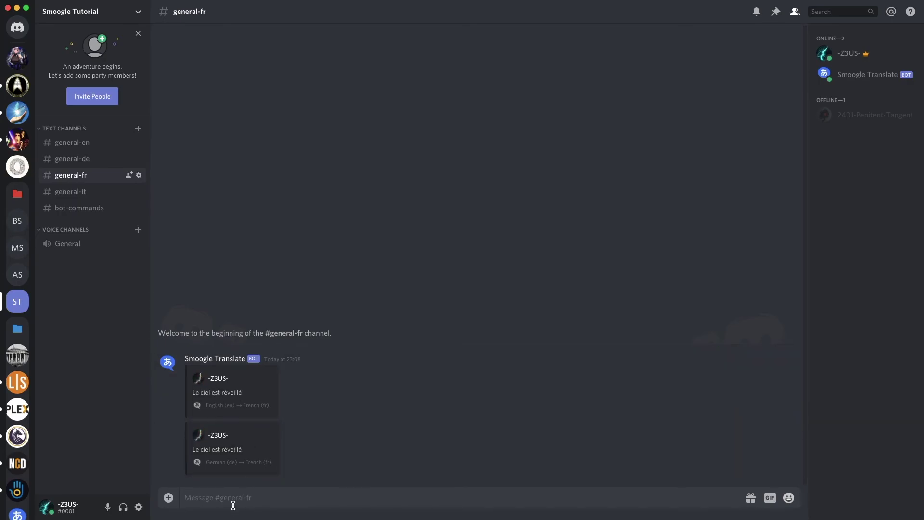
pyautogui.write('e ciel est réveillé')
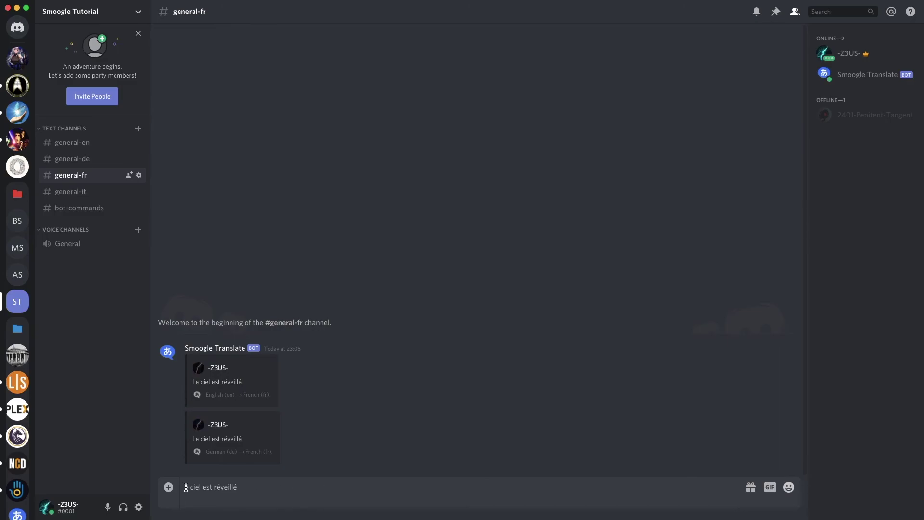
pyautogui.press('BackSpace')
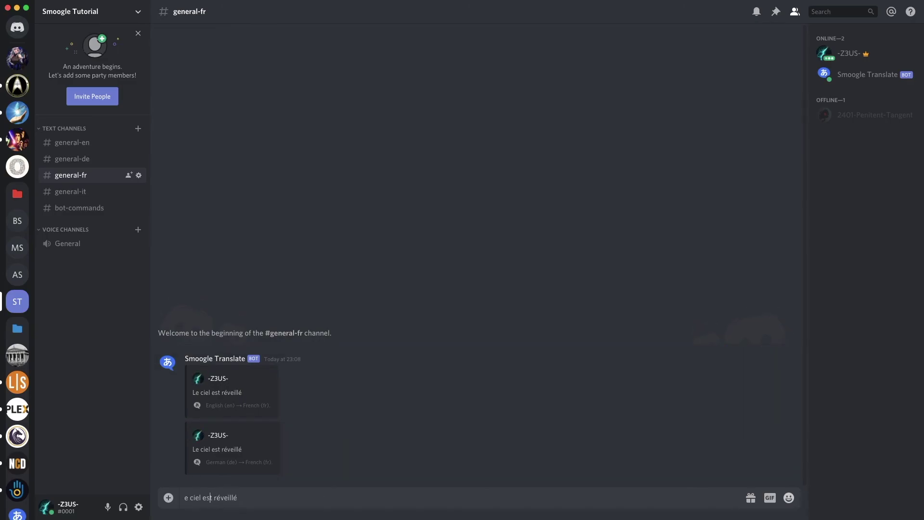
pyautogui.write('L')
pyautogui.press('Return')
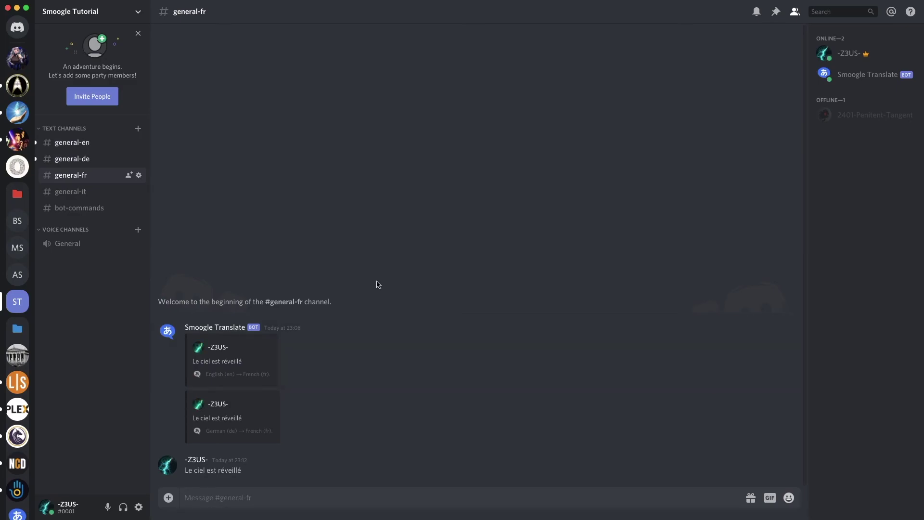
# - Send the test message "Il cielo è sveglio" in general-it and check general-en for the forwarded translations
pyautogui.click(76, 191)
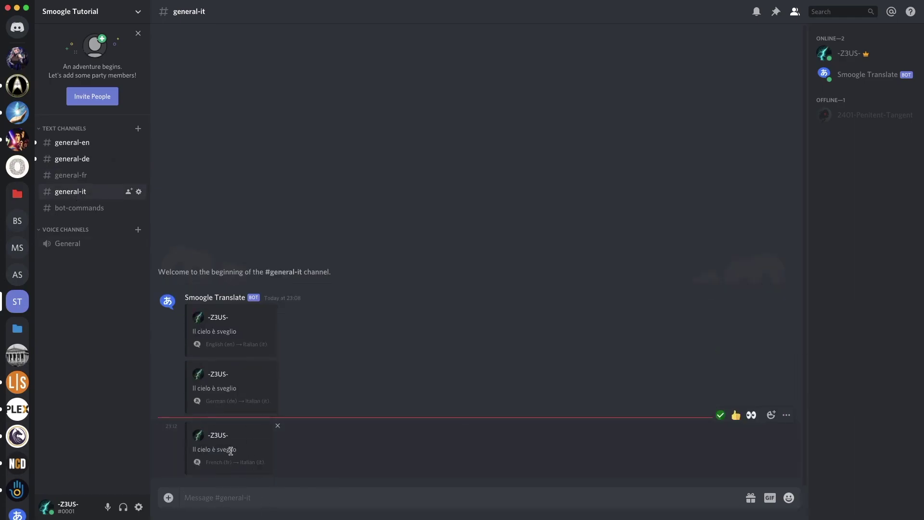
pyautogui.click(226, 497)
pyautogui.write('Il cielo è sveglio')
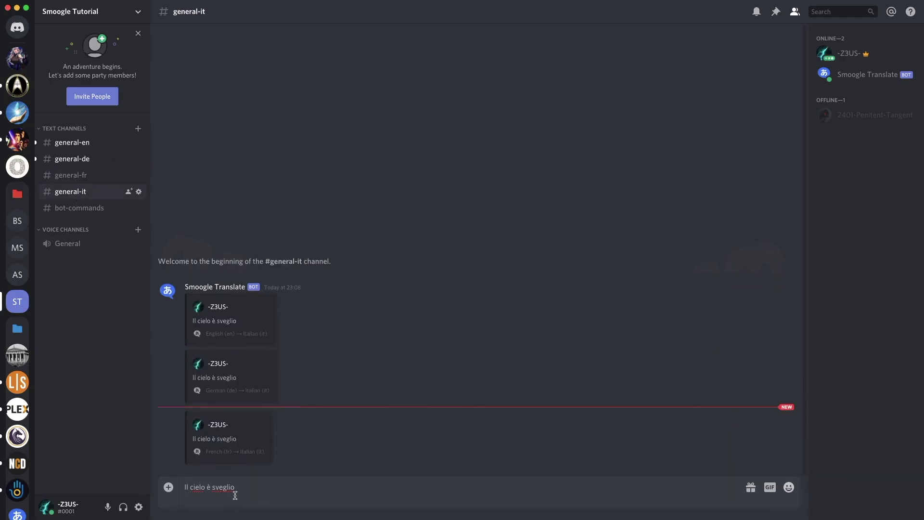
pyautogui.press('Return')
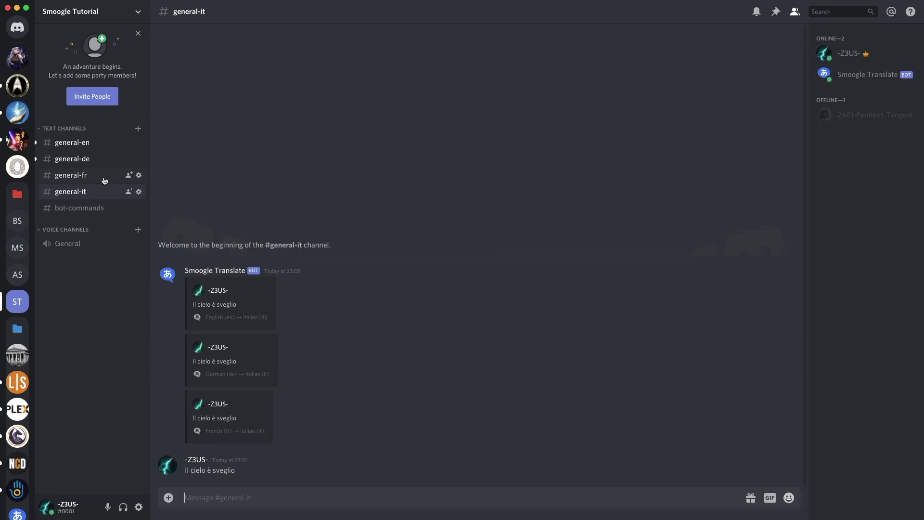
pyautogui.click(96, 142)
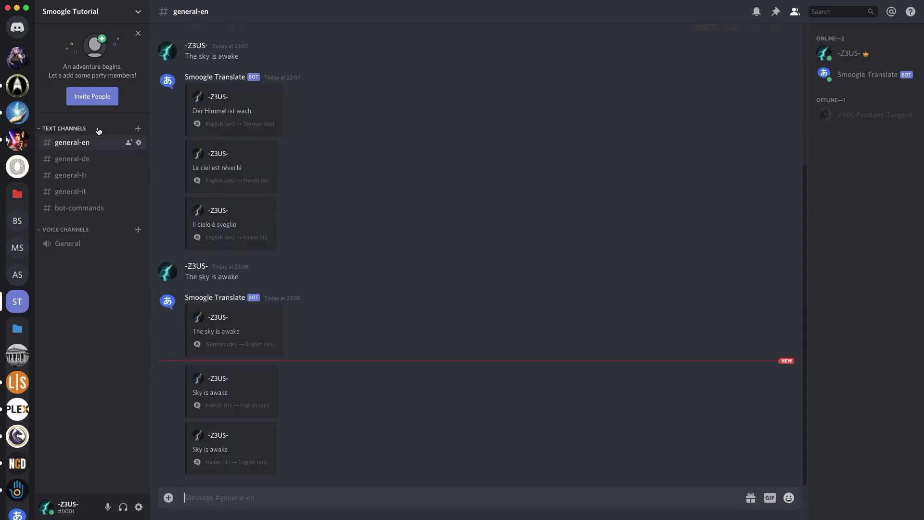